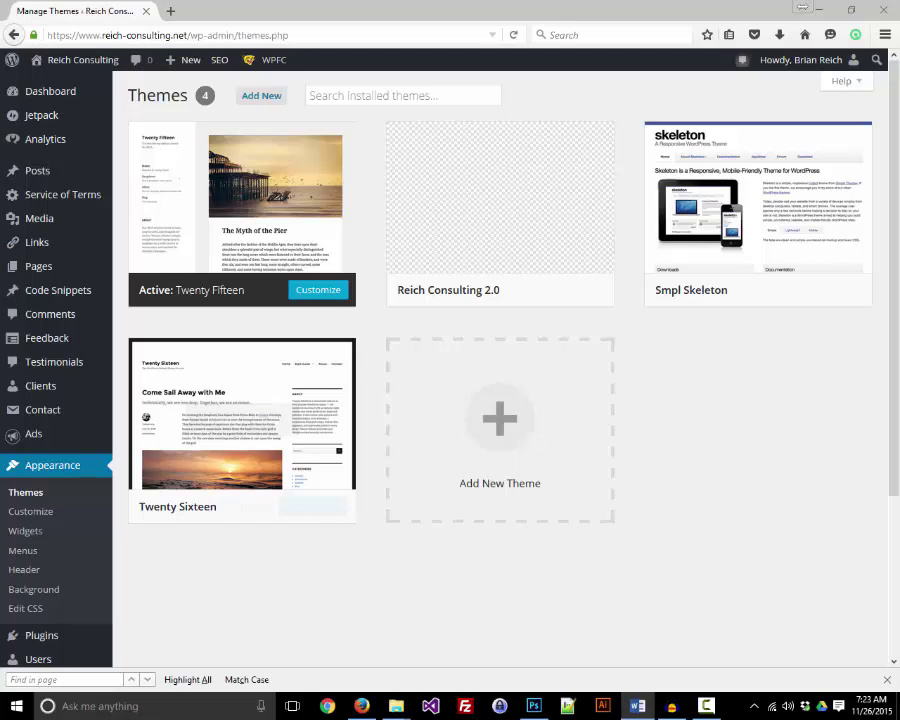
Step: Close the screenshot.png document without saving its changes
{"action": "left_click", "coordinate": [534, 706]}
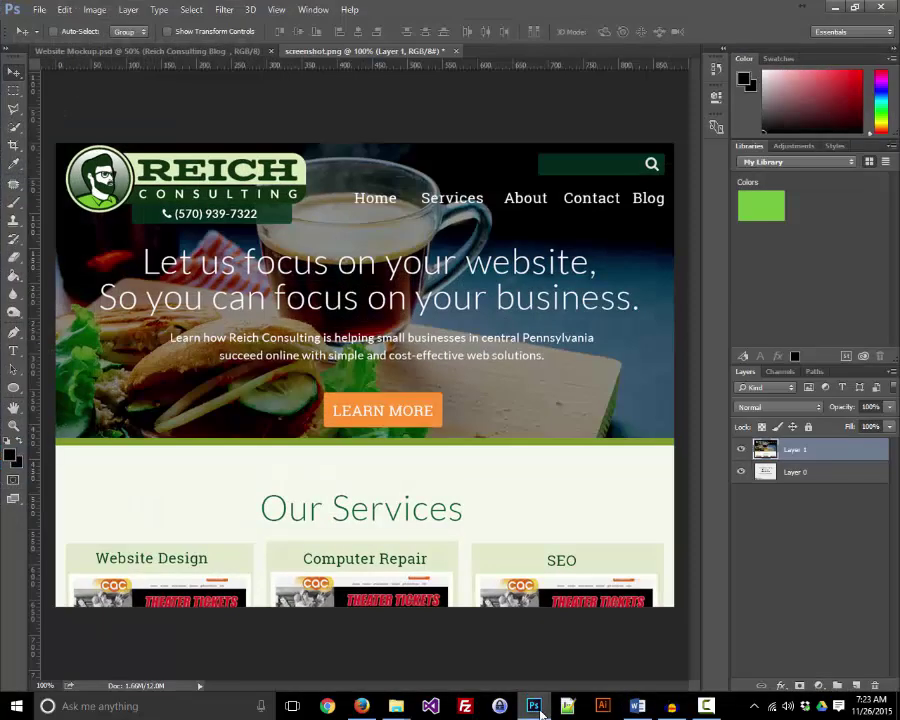
{"action": "left_click", "coordinate": [456, 51]}
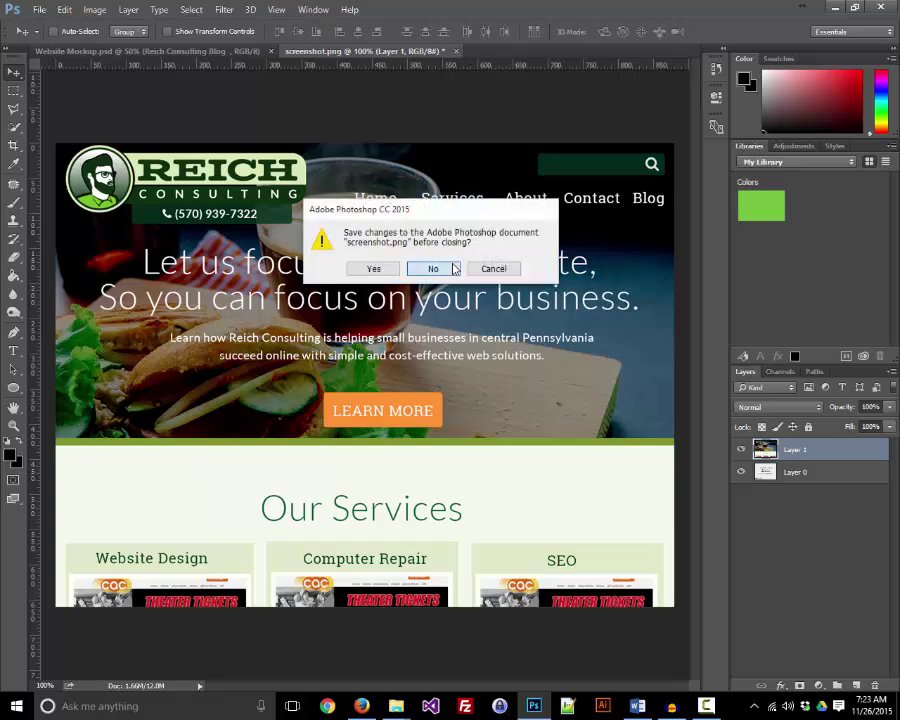
{"action": "left_click", "coordinate": [433, 268]}
Step: Create a blank 880×660 document, then close the resulting Untitled-1
{"action": "left_click", "coordinate": [40, 10]}
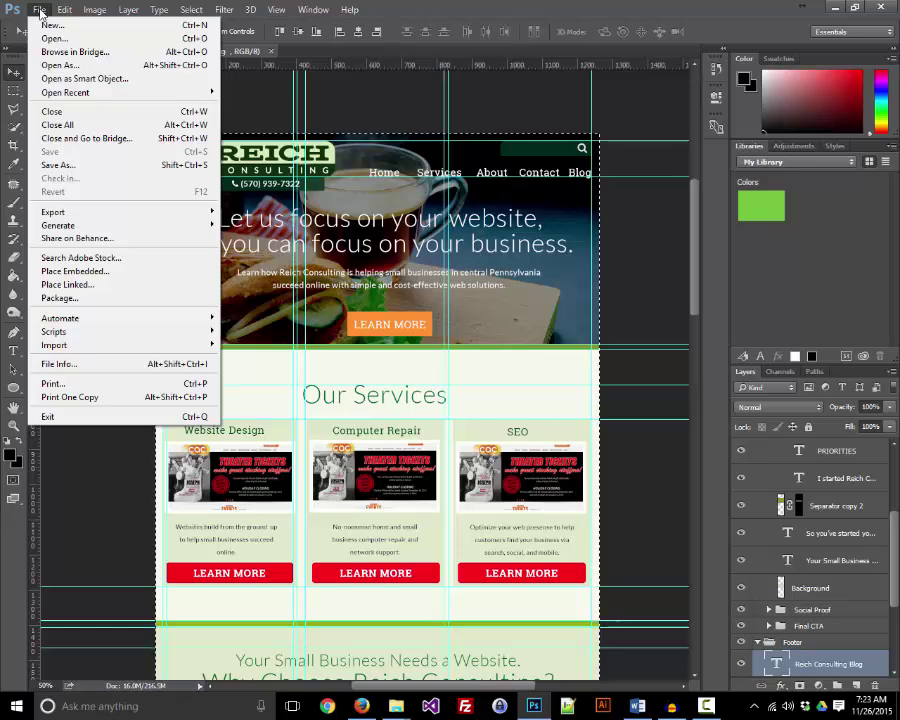
{"action": "left_click", "coordinate": [50, 24]}
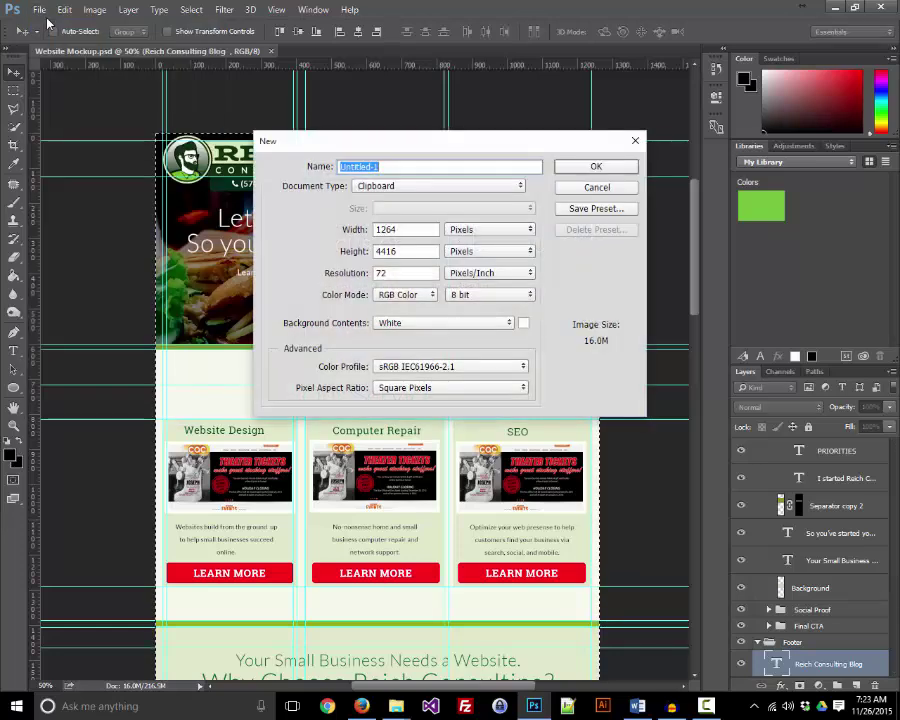
{"action": "key", "text": "Tab"}
{"action": "type", "text": "880"}
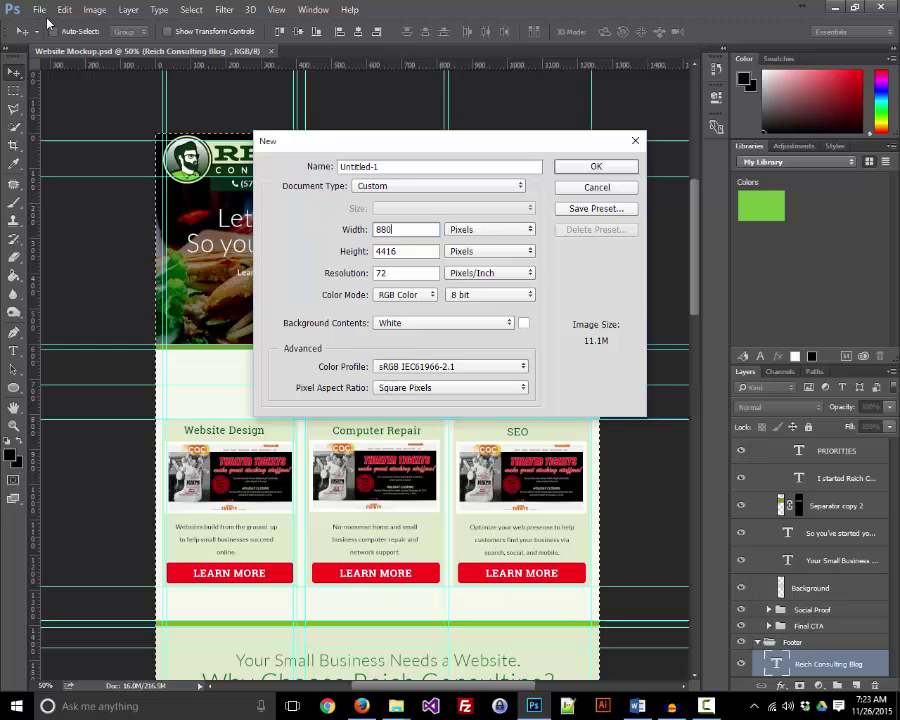
{"action": "key", "text": "Tab"}
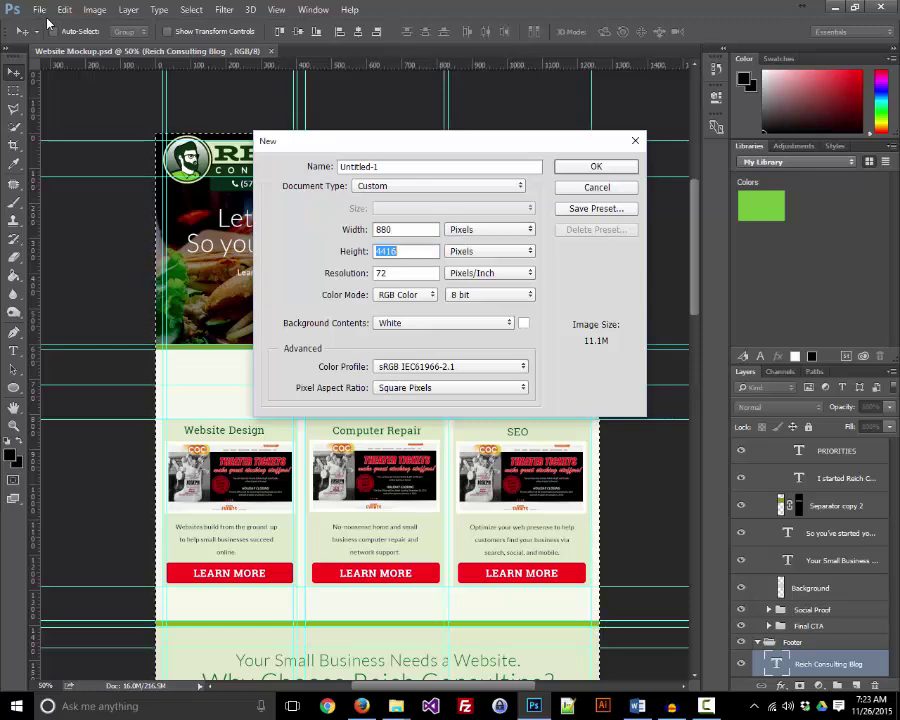
{"action": "type", "text": "660"}
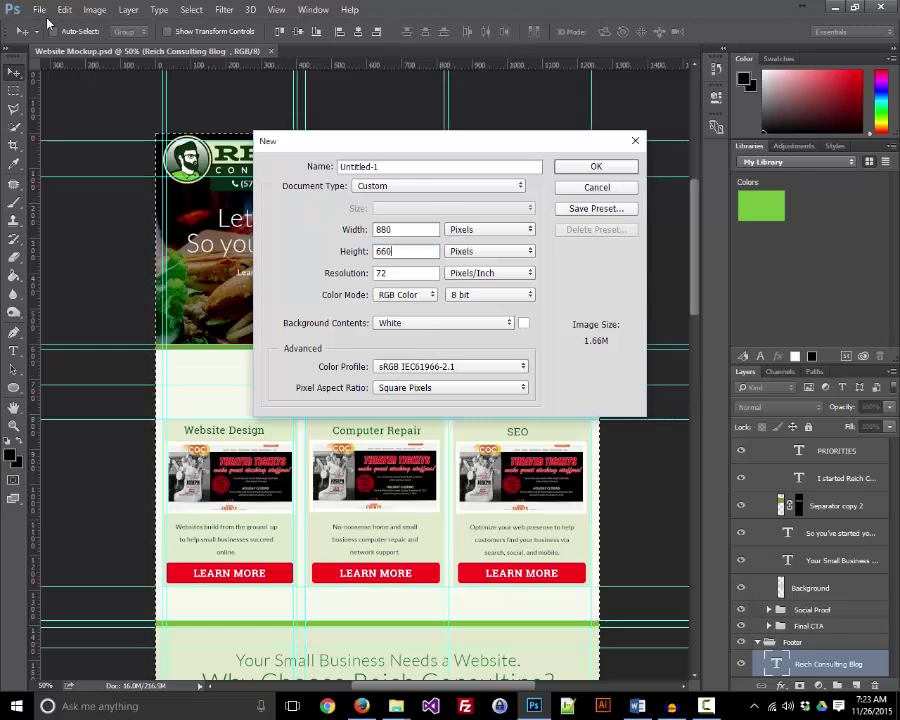
{"action": "key", "text": "Return"}
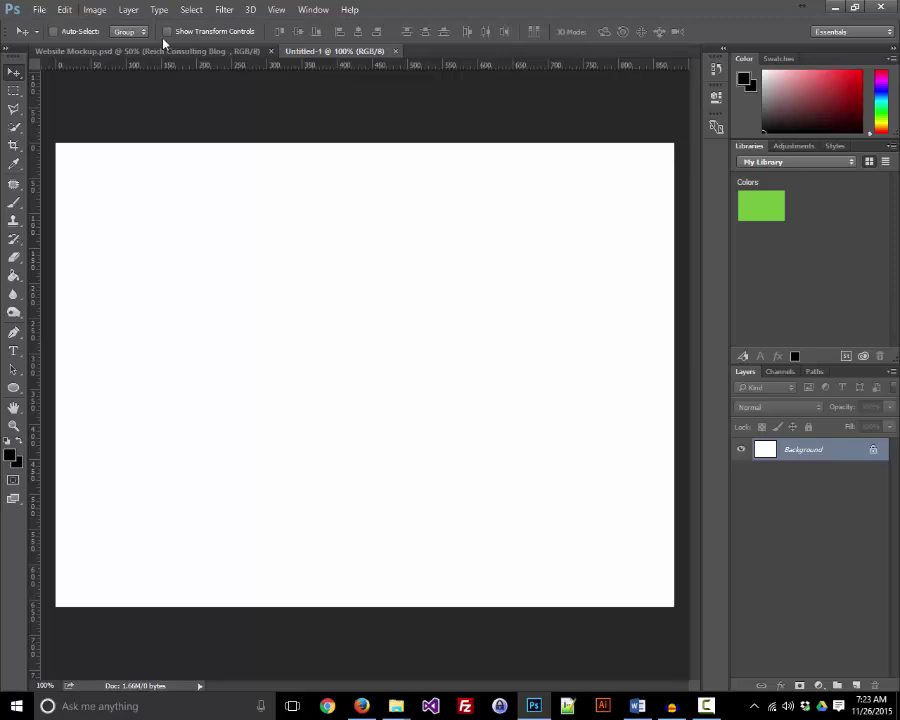
{"action": "key", "text": "ctrl+w"}
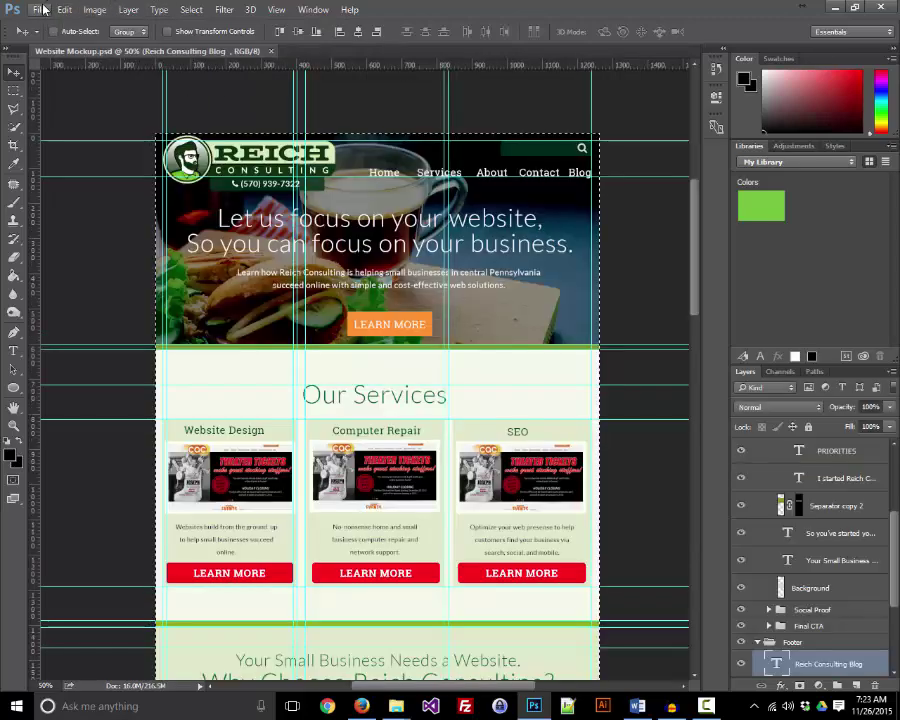
Step: Open screenshot.png from the WordPress Image Sizes folder to show the 880 x 660 template
{"action": "left_click", "coordinate": [38, 9]}
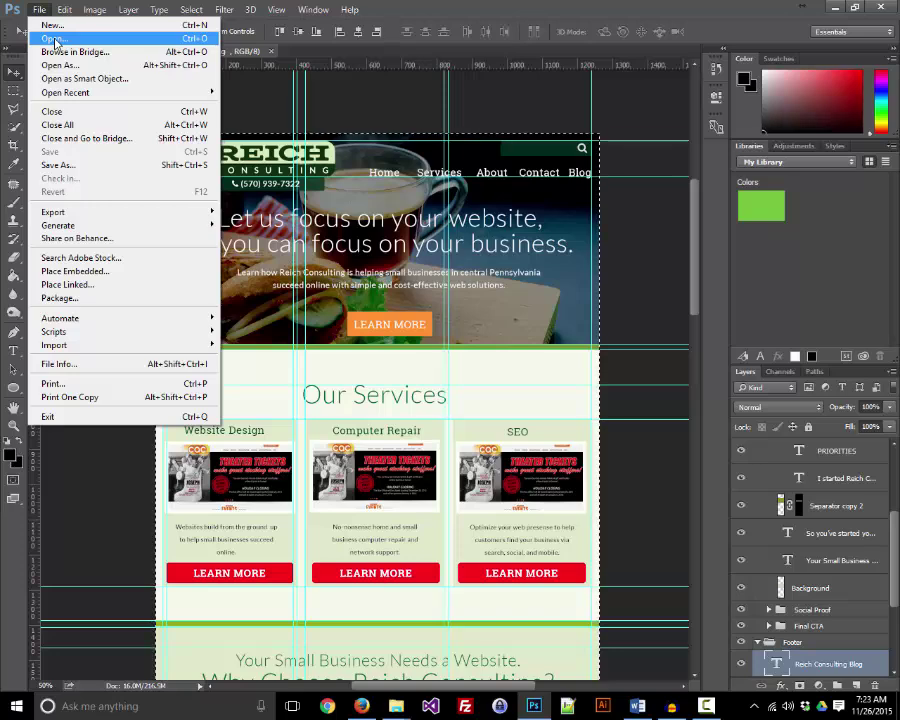
{"action": "left_click", "coordinate": [55, 41]}
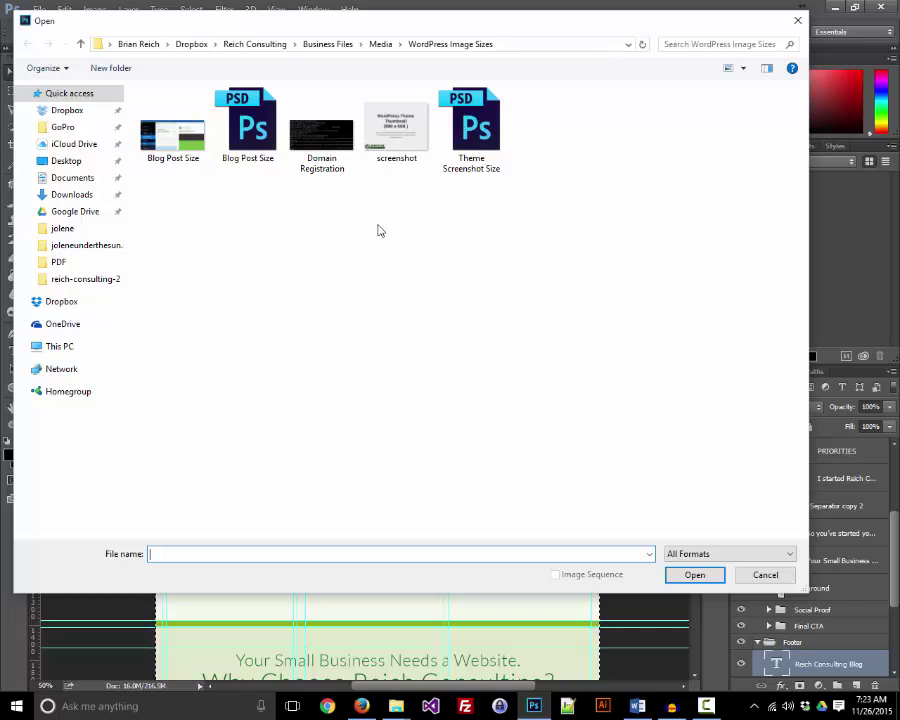
{"action": "left_click", "coordinate": [397, 125]}
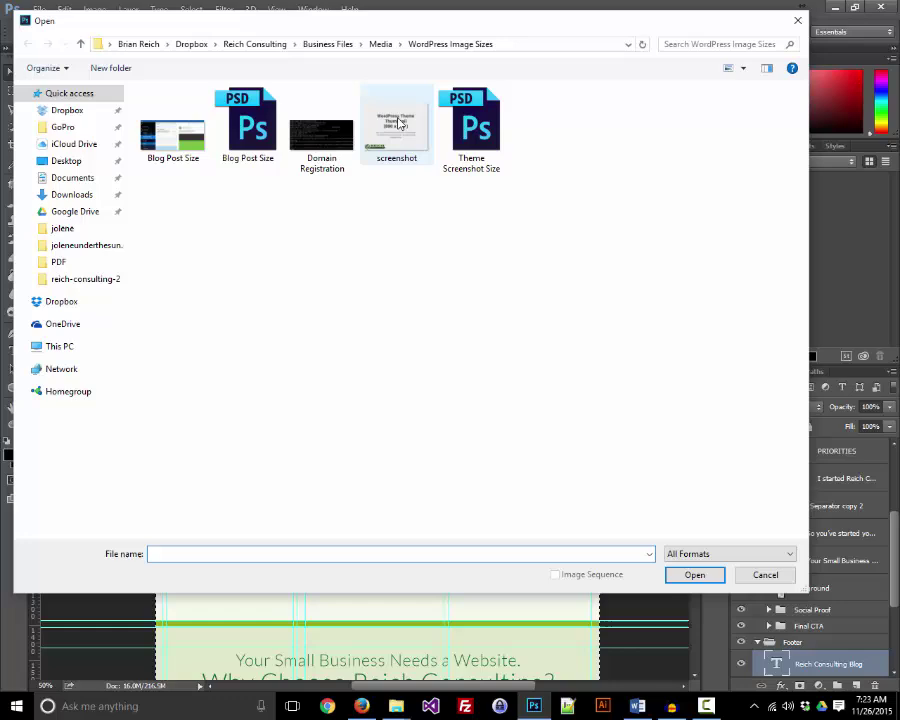
{"action": "double_click", "coordinate": [397, 125]}
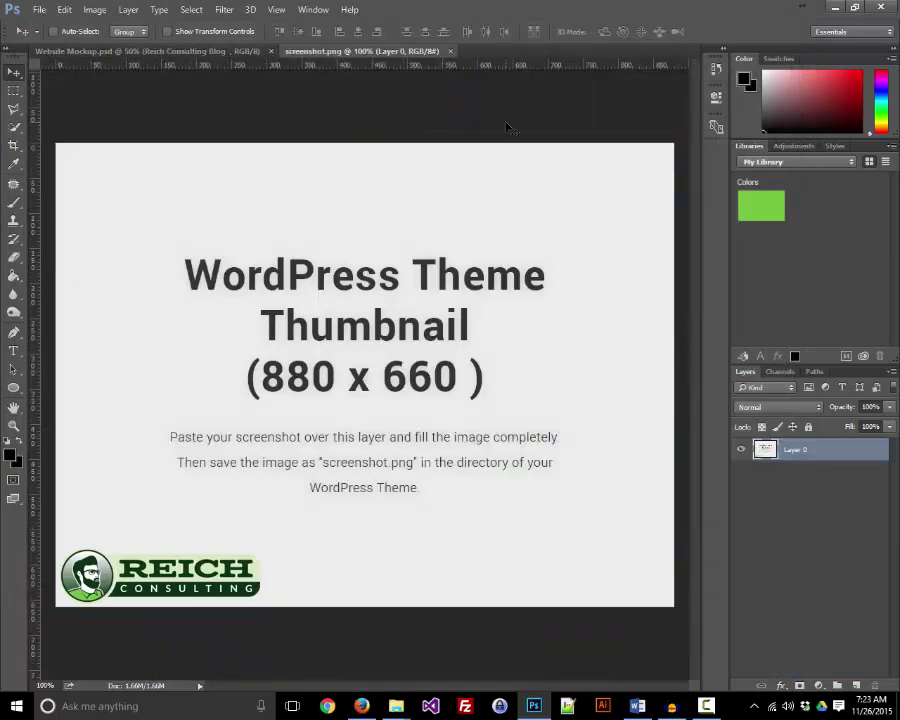
{"action": "key", "text": "alt+Tab"}
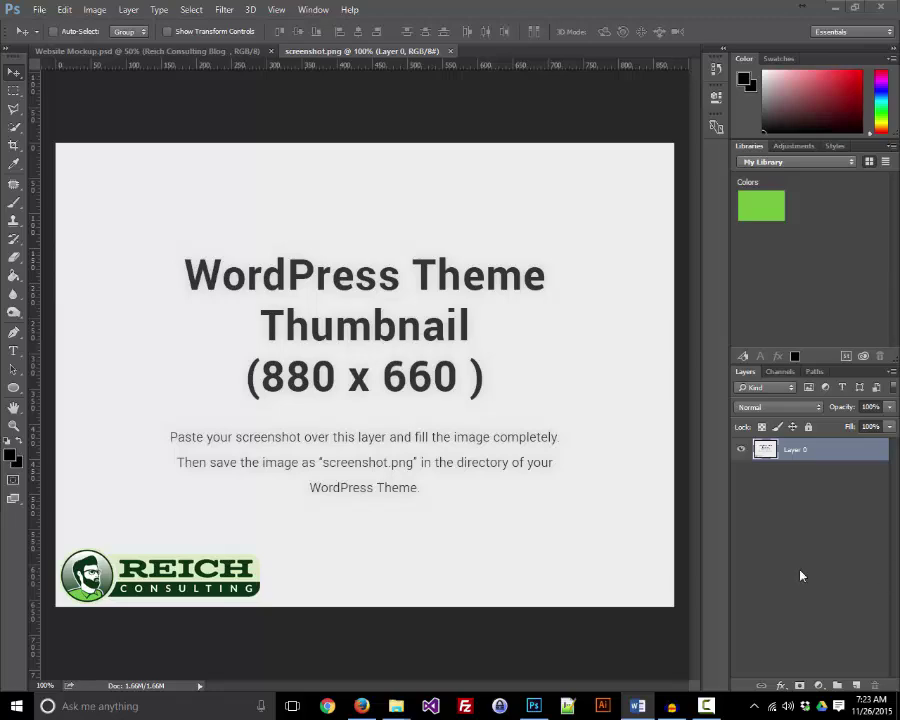
Step: Visit the live Reich Consulting homepage via the admin bar's site-name menu
{"action": "left_click", "coordinate": [362, 706]}
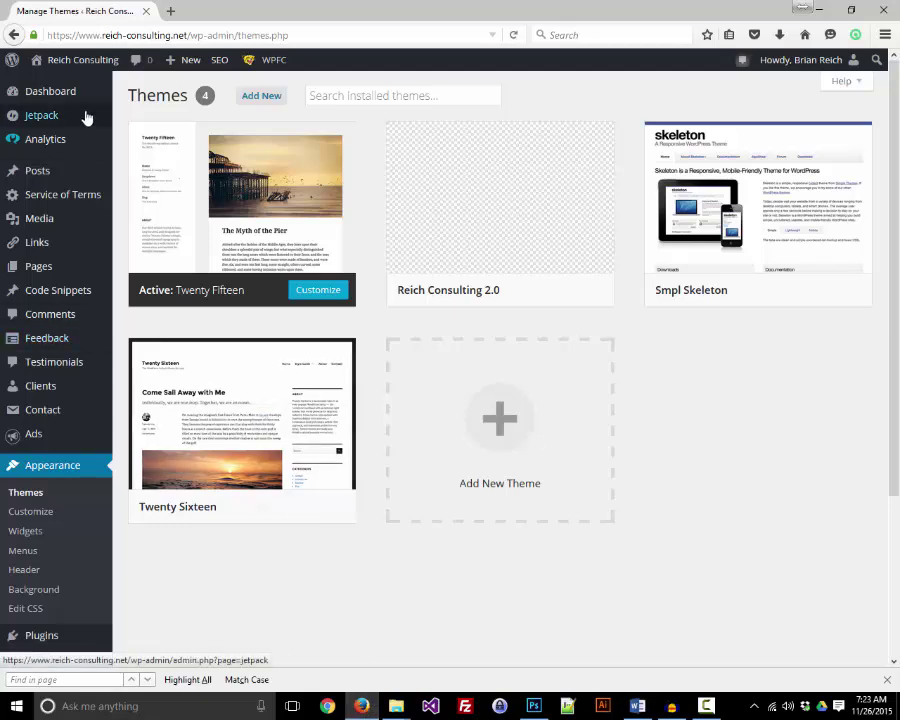
{"action": "mouse_move", "coordinate": [58, 62]}
{"action": "left_click", "coordinate": [52, 85]}
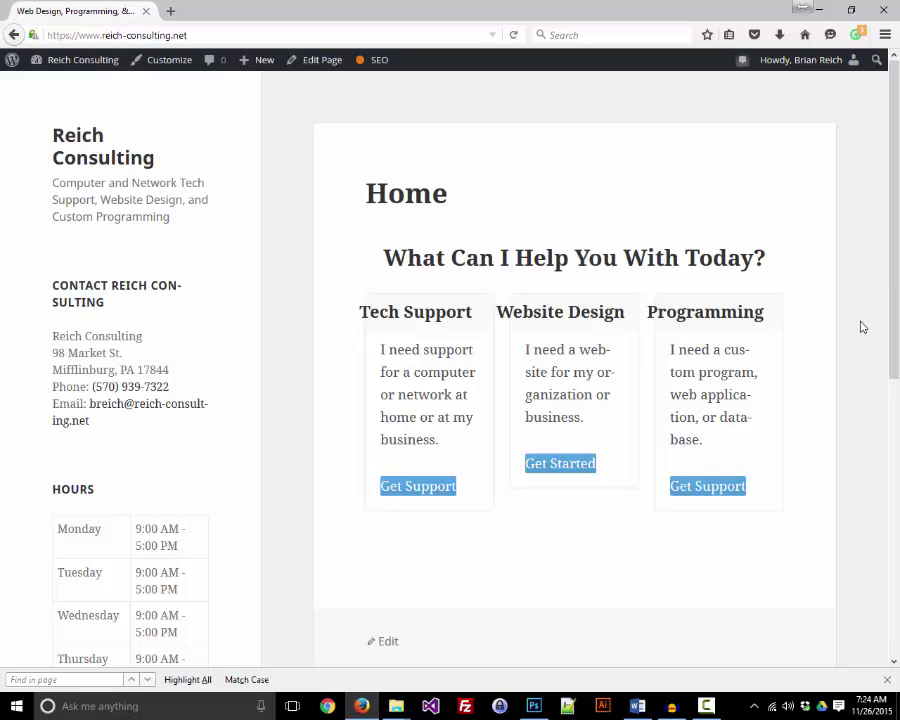
Step: Paste the captured Reich Consulting homepage into screenshot.png as Layer 1
{"action": "left_click", "coordinate": [530, 710]}
{"action": "left_click", "coordinate": [64, 10]}
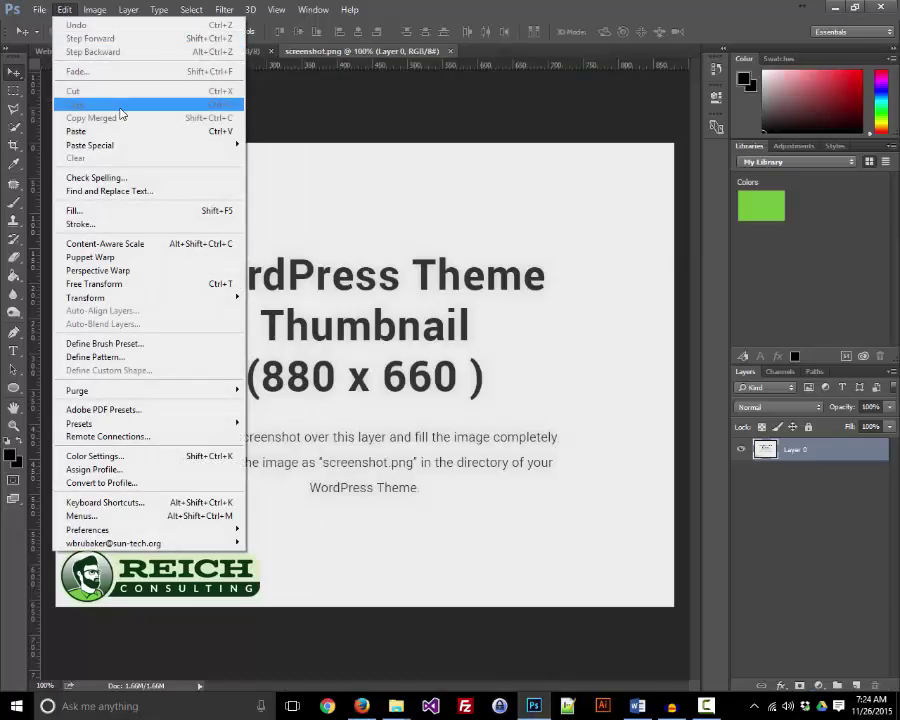
{"action": "left_click", "coordinate": [116, 130]}
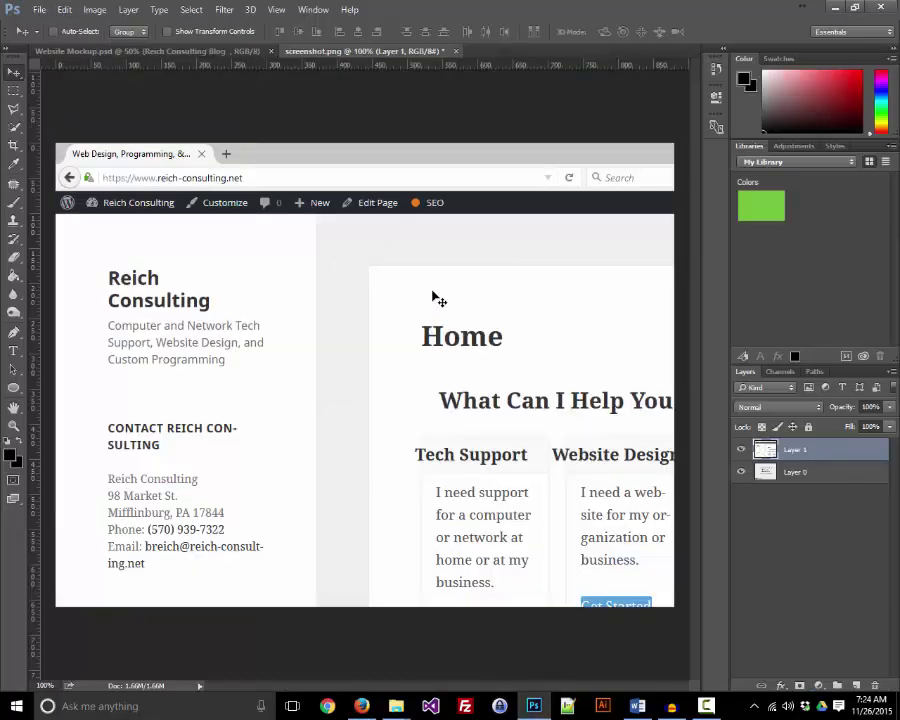
{"action": "mouse_move", "coordinate": [311, 289]}
{"action": "left_mouse_down"}
{"action": "mouse_move", "coordinate": [305, 249]}
{"action": "mouse_move", "coordinate": [315, 287]}
{"action": "left_mouse_up"}
Step: Scale the pasted homepage capture to about 77%, position it, and apply the transform
{"action": "left_click", "coordinate": [64, 12]}
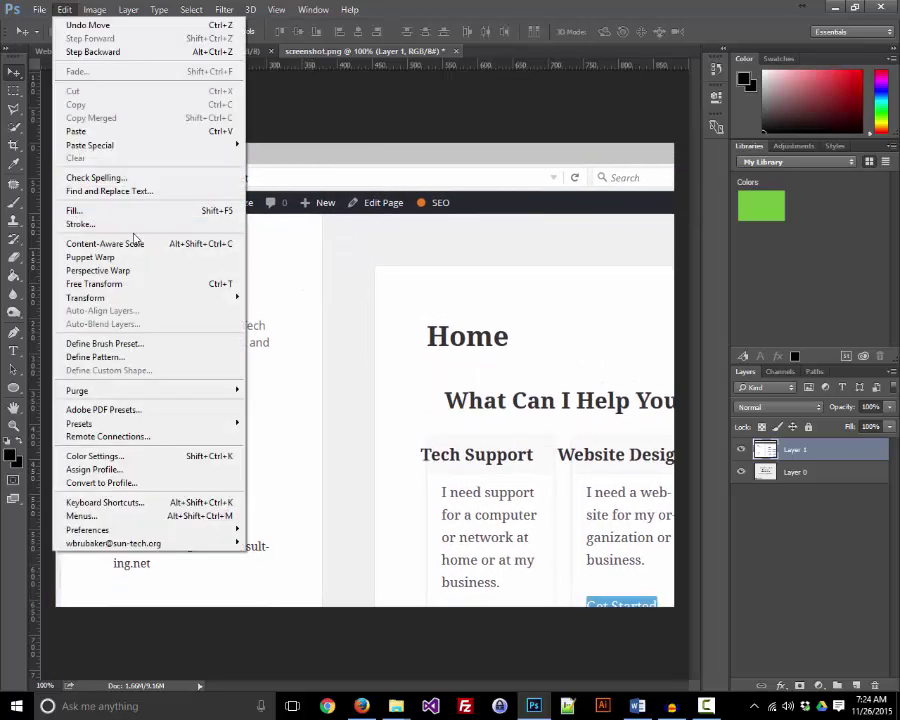
{"action": "mouse_move", "coordinate": [116, 298]}
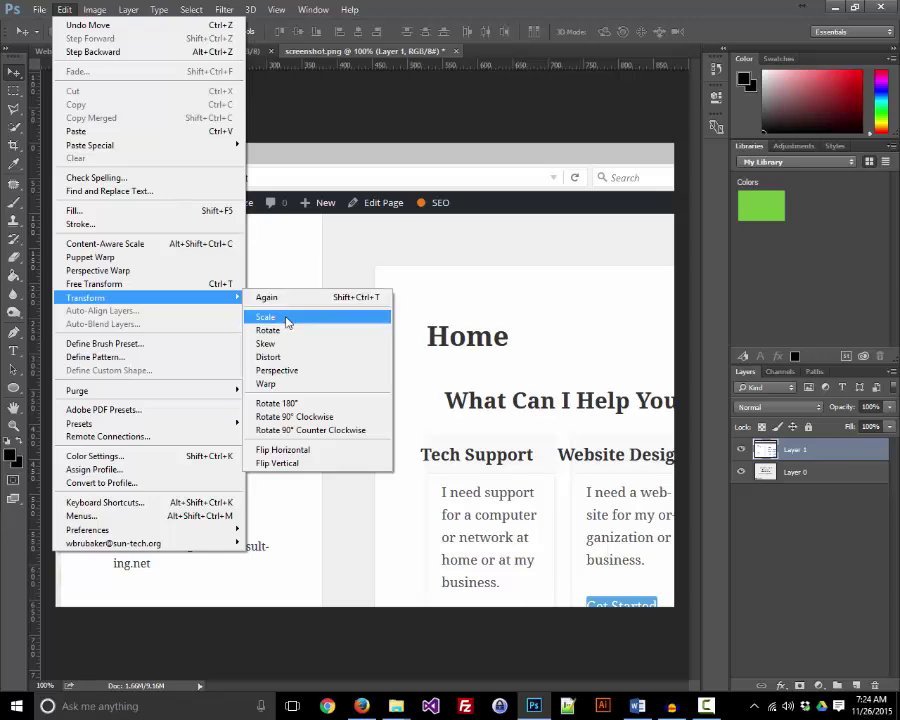
{"action": "left_click", "coordinate": [287, 318]}
{"action": "left_click_drag", "start_coordinate": [60, 146], "coordinate": [152, 236]}
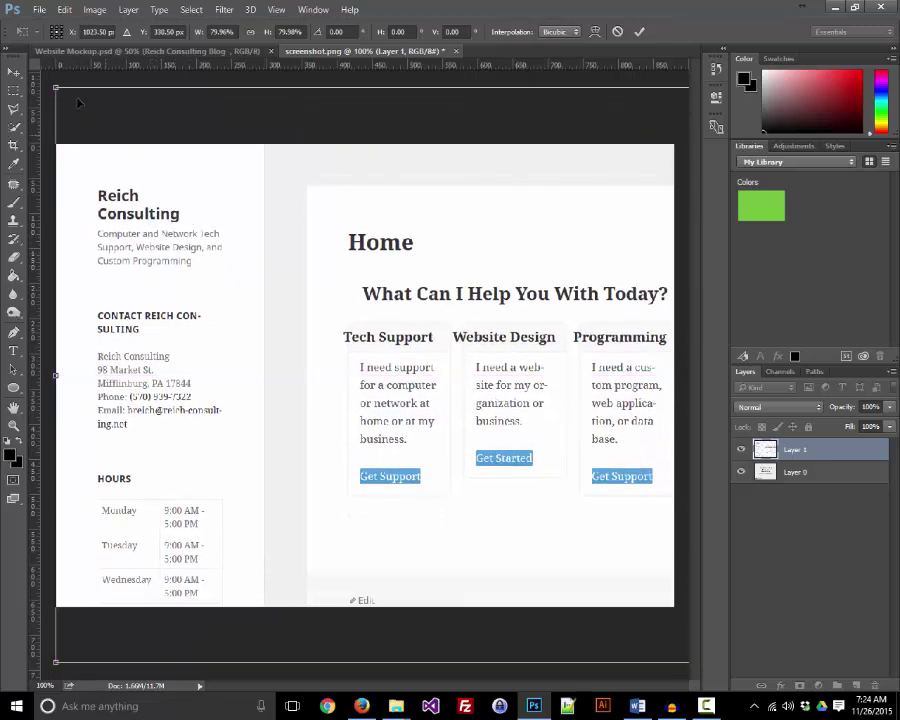
{"action": "left_click_drag", "start_coordinate": [57, 88], "coordinate": [140, 122]}
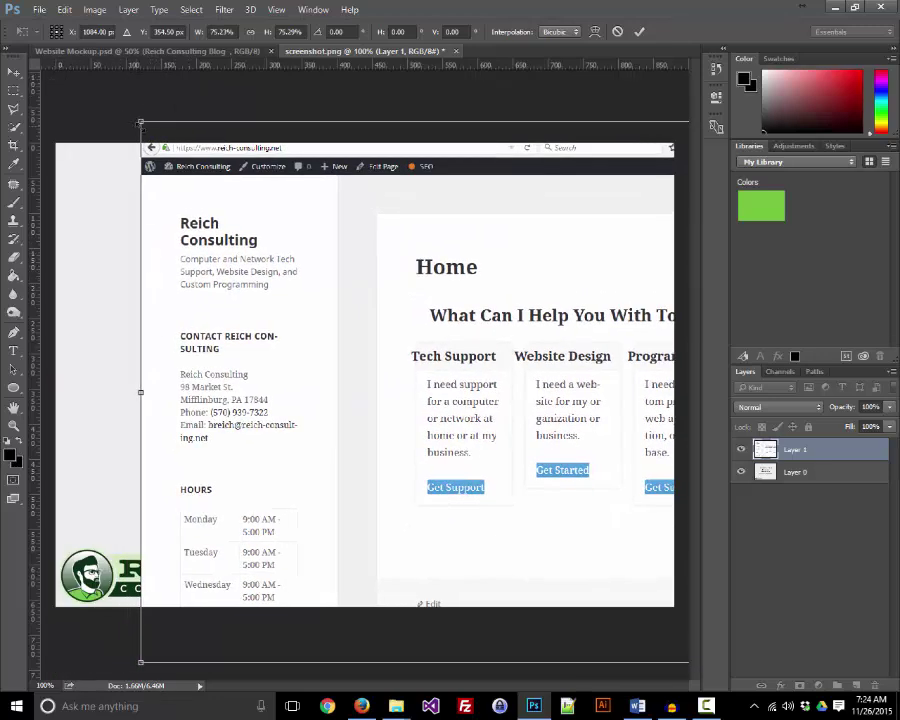
{"action": "left_click_drag", "start_coordinate": [252, 258], "coordinate": [155, 224]}
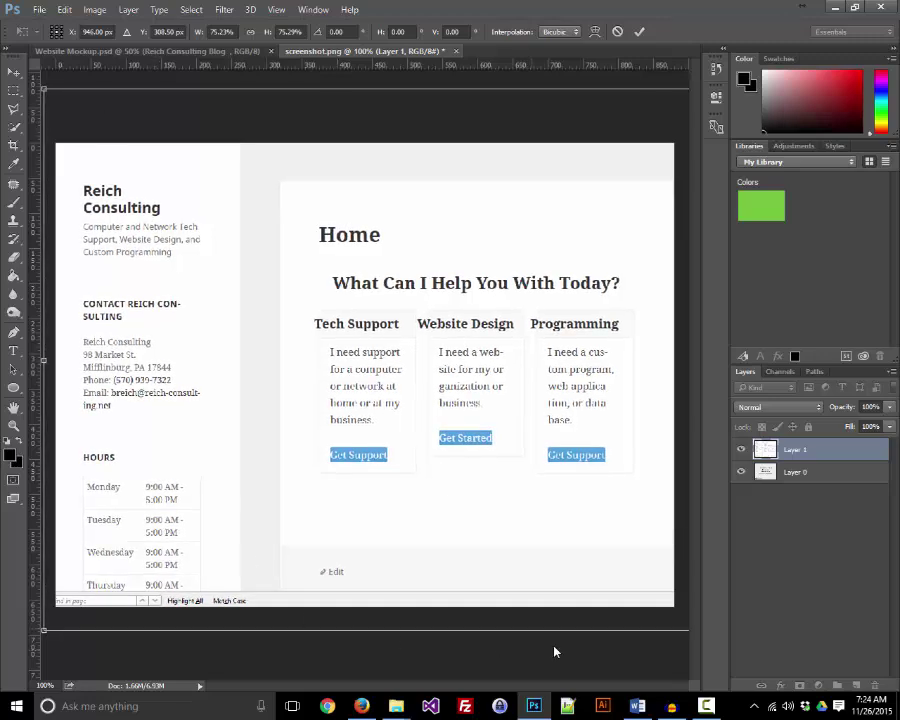
{"action": "left_click_drag", "start_coordinate": [38, 636], "coordinate": [12, 660]}
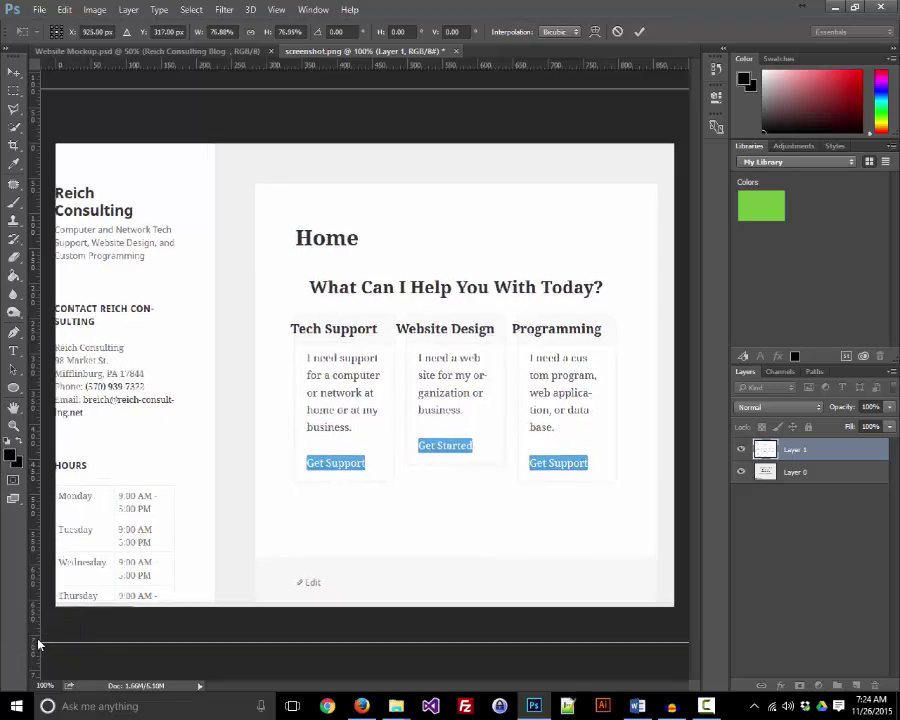
{"action": "mouse_move", "coordinate": [211, 452]}
{"action": "left_mouse_down"}
{"action": "mouse_move", "coordinate": [213, 460]}
{"action": "mouse_move", "coordinate": [237, 452]}
{"action": "mouse_move", "coordinate": [227, 457]}
{"action": "left_mouse_up"}
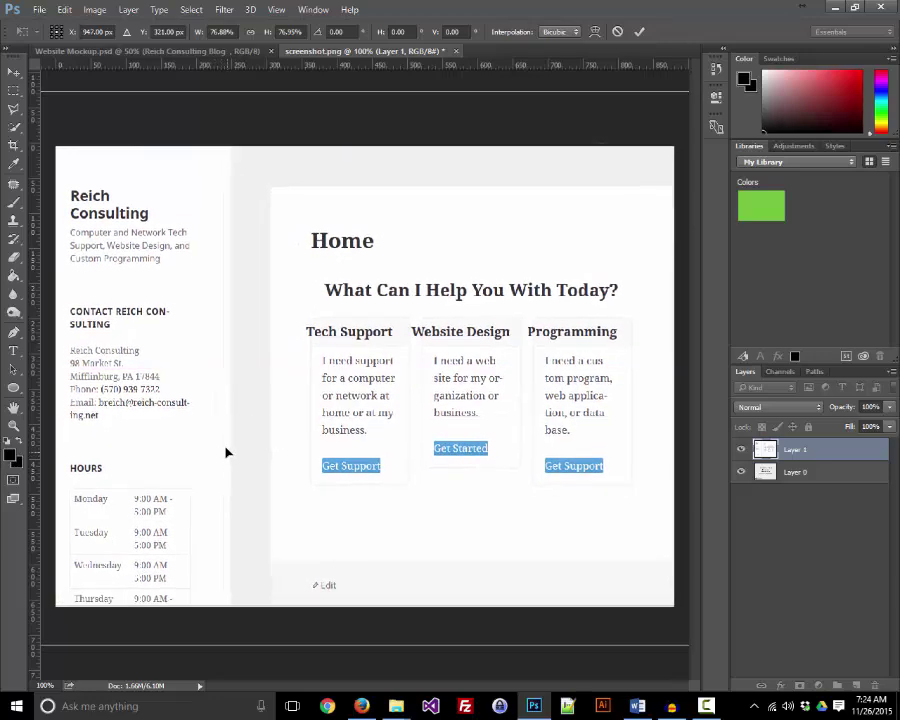
{"action": "left_click", "coordinate": [14, 72]}
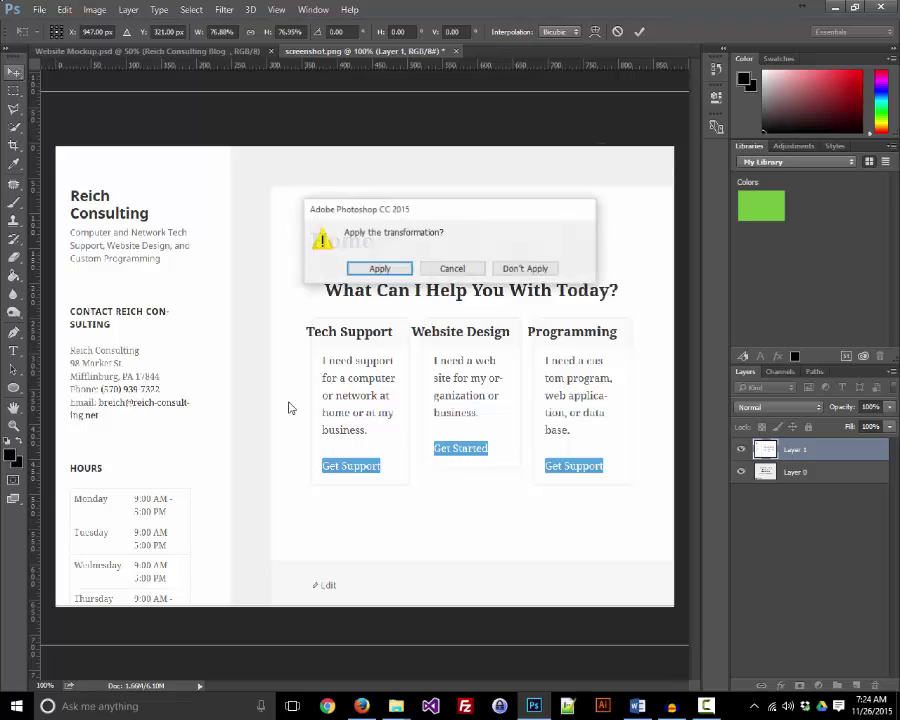
{"action": "left_click", "coordinate": [377, 268]}
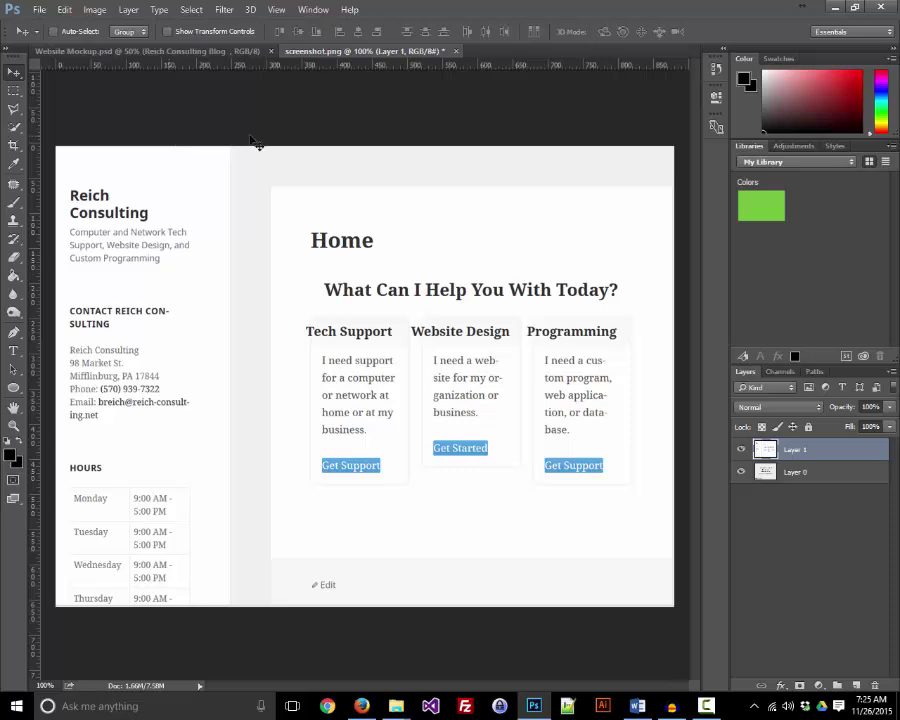
{"action": "key", "text": "alt+Tab"}
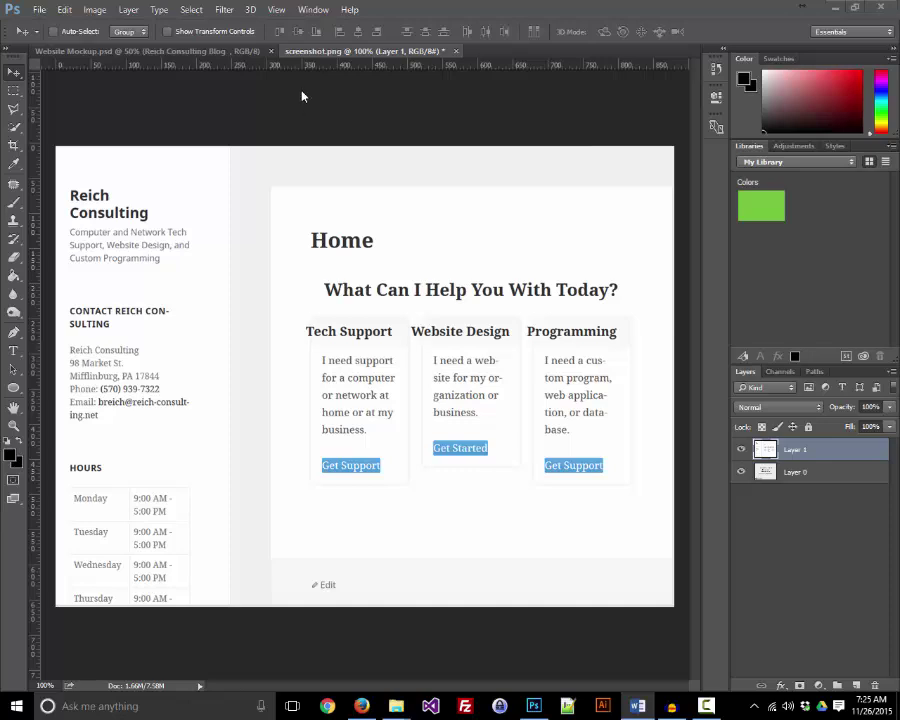
Step: Select all of Website Mockup.psd, Copy Merged, and return to screenshot.png
{"action": "left_click", "coordinate": [195, 57]}
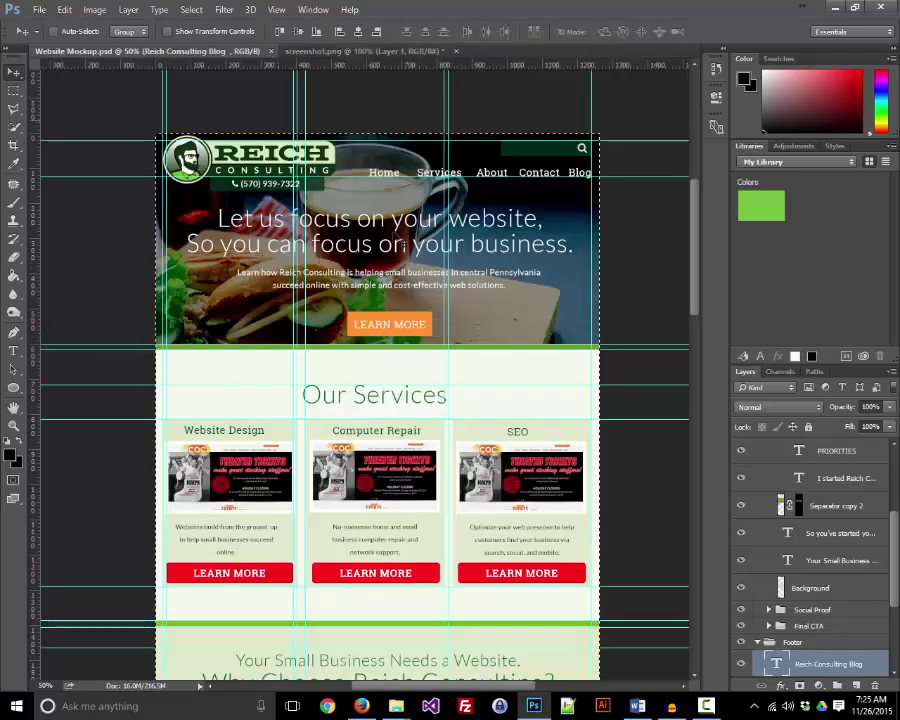
{"action": "left_click", "coordinate": [63, 10]}
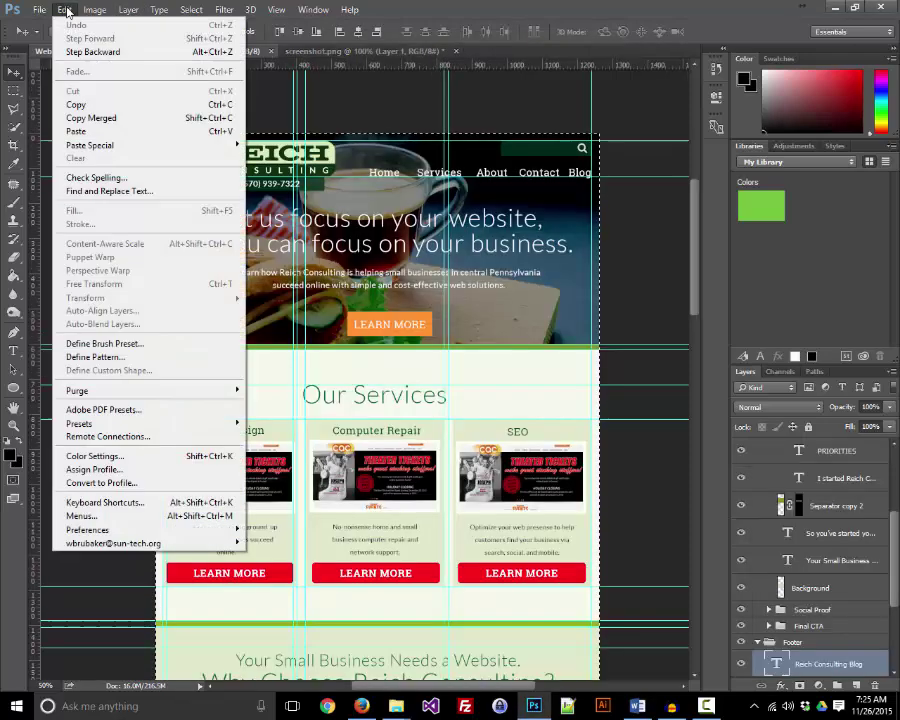
{"action": "left_click", "coordinate": [193, 24]}
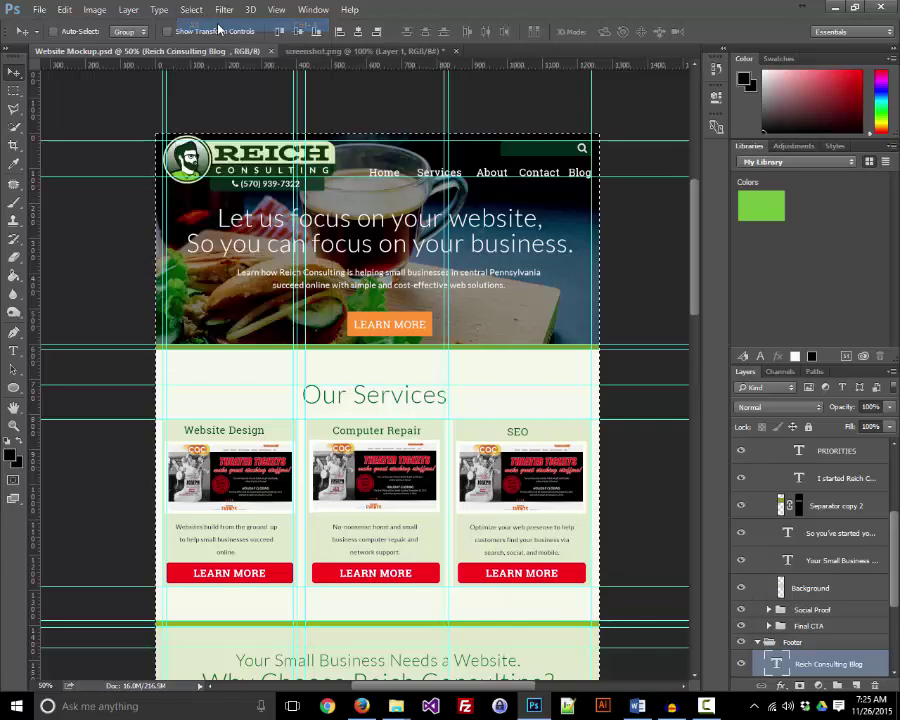
{"action": "left_click", "coordinate": [64, 10]}
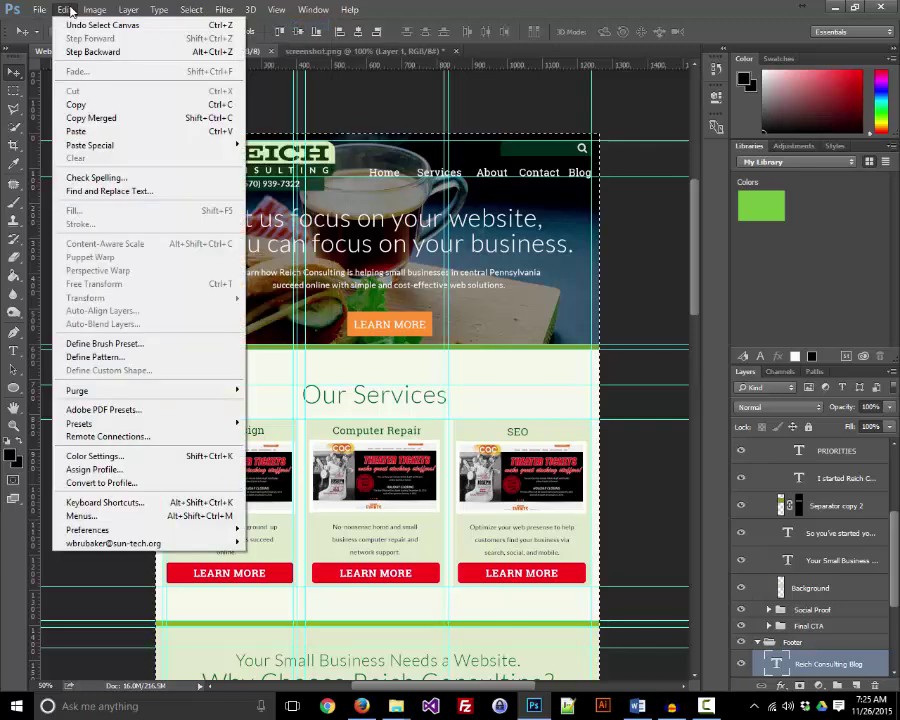
{"action": "left_click", "coordinate": [143, 120]}
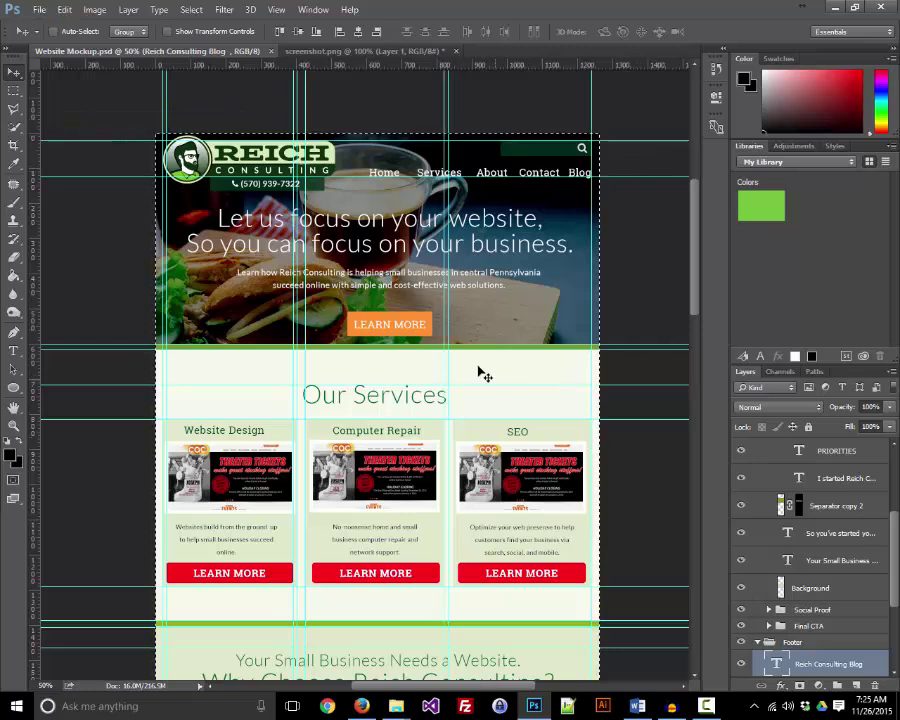
{"action": "left_click", "coordinate": [371, 52]}
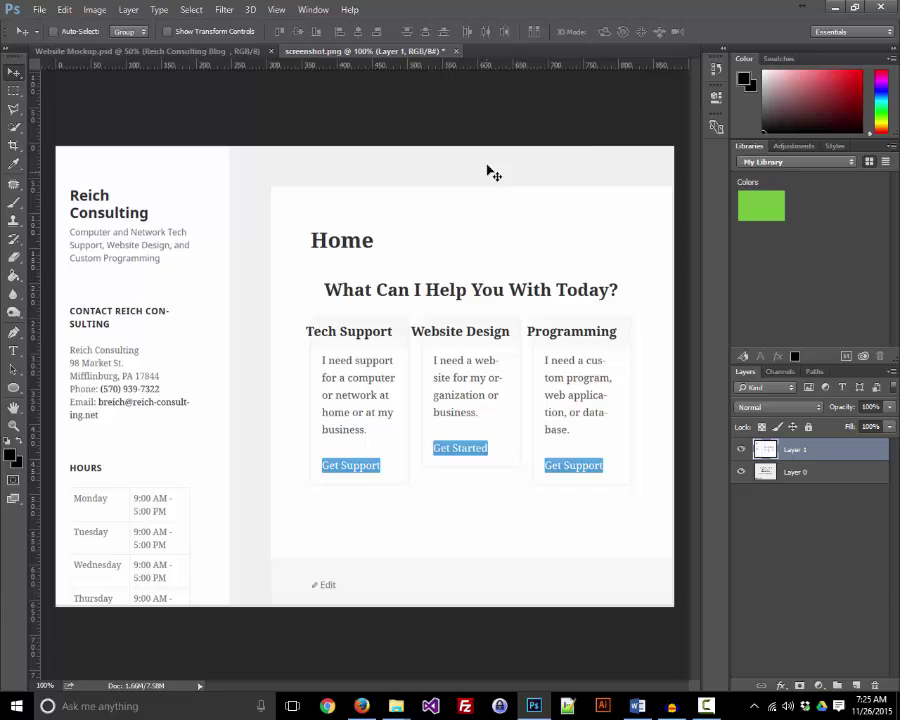
Step: Paste the merged mockup as Layer 2 and scale it to about 69.7% spanning the canvas width
{"action": "key", "text": "ctrl+v"}
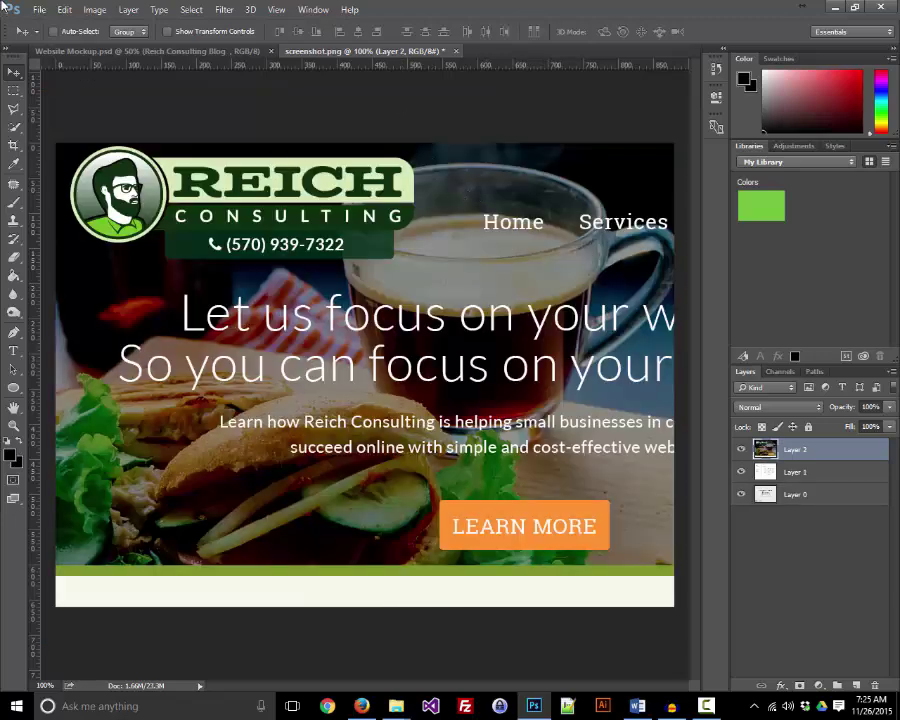
{"action": "left_click", "coordinate": [66, 10]}
{"action": "mouse_move", "coordinate": [135, 302]}
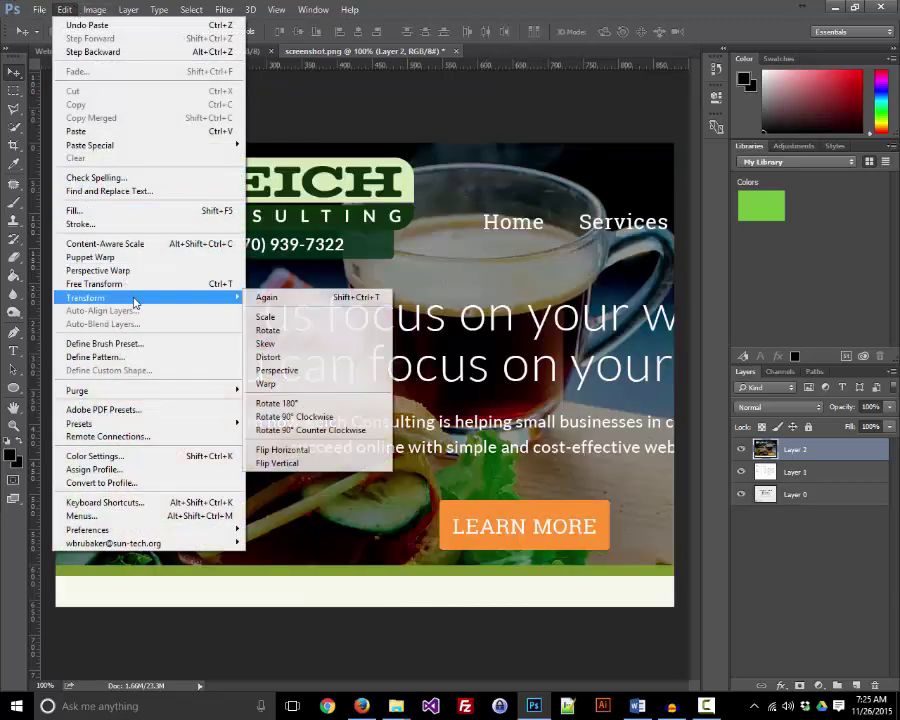
{"action": "left_click", "coordinate": [266, 317]}
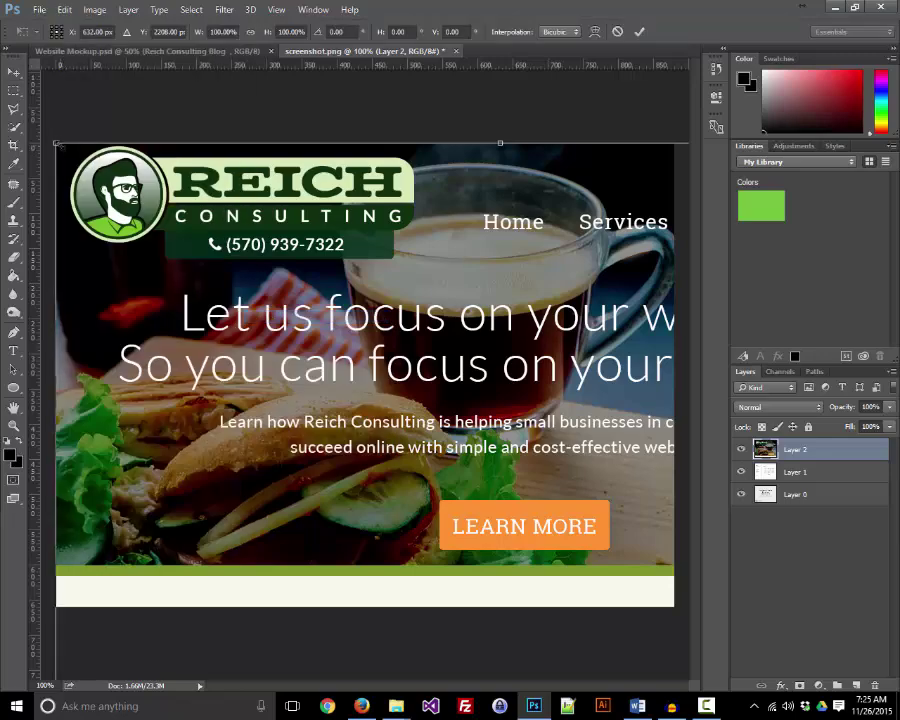
{"action": "left_click_drag", "start_coordinate": [55, 143], "coordinate": [364, 92]}
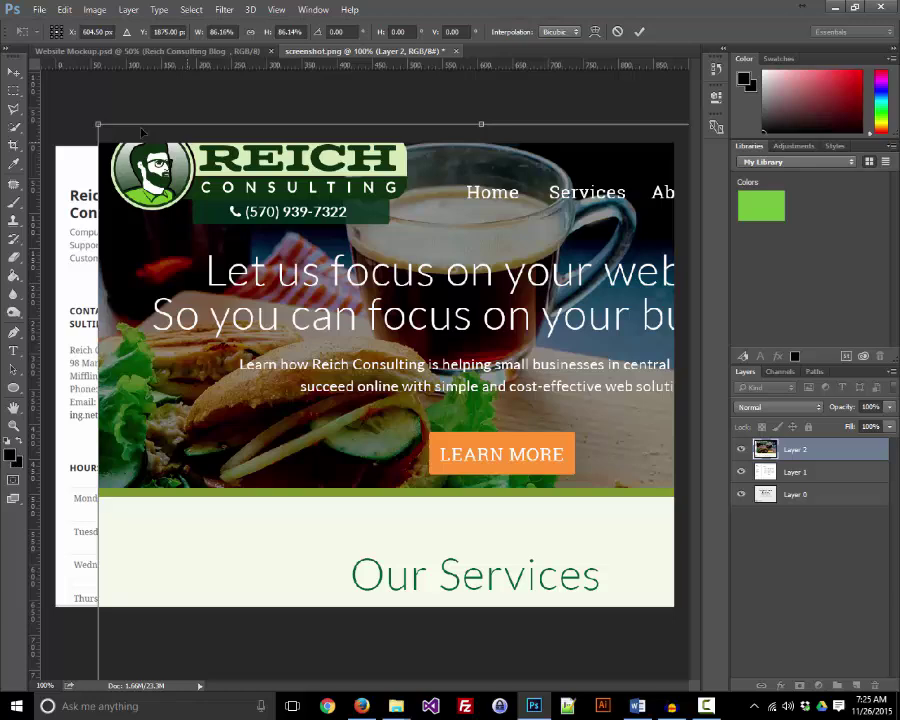
{"action": "left_click_drag", "start_coordinate": [104, 127], "coordinate": [216, 232]}
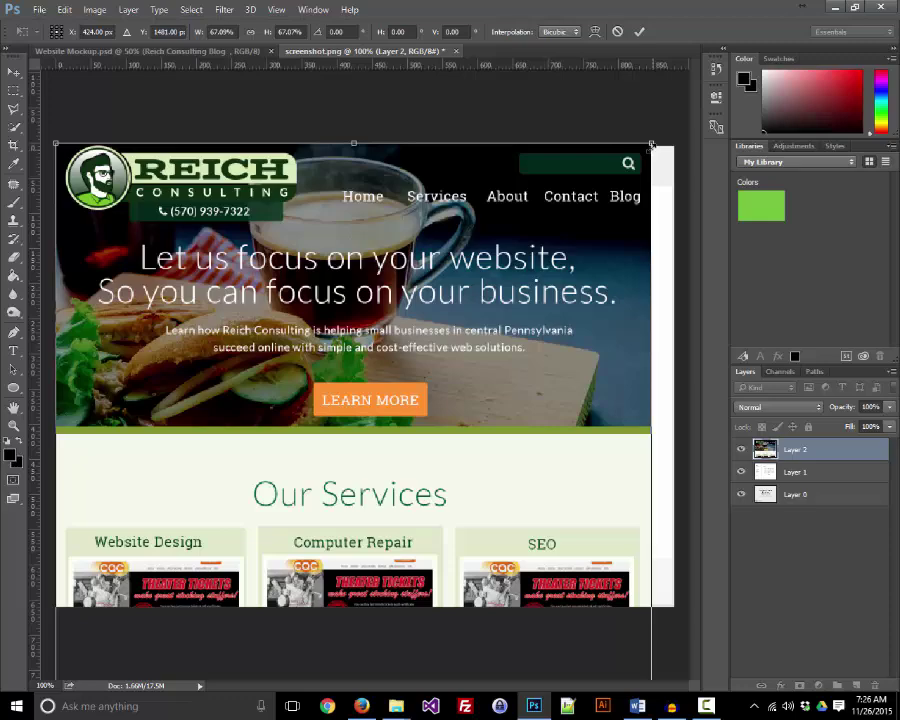
{"action": "left_click_drag", "start_coordinate": [652, 146], "coordinate": [694, 66]}
{"action": "left_click_drag", "start_coordinate": [537, 236], "coordinate": [537, 318]}
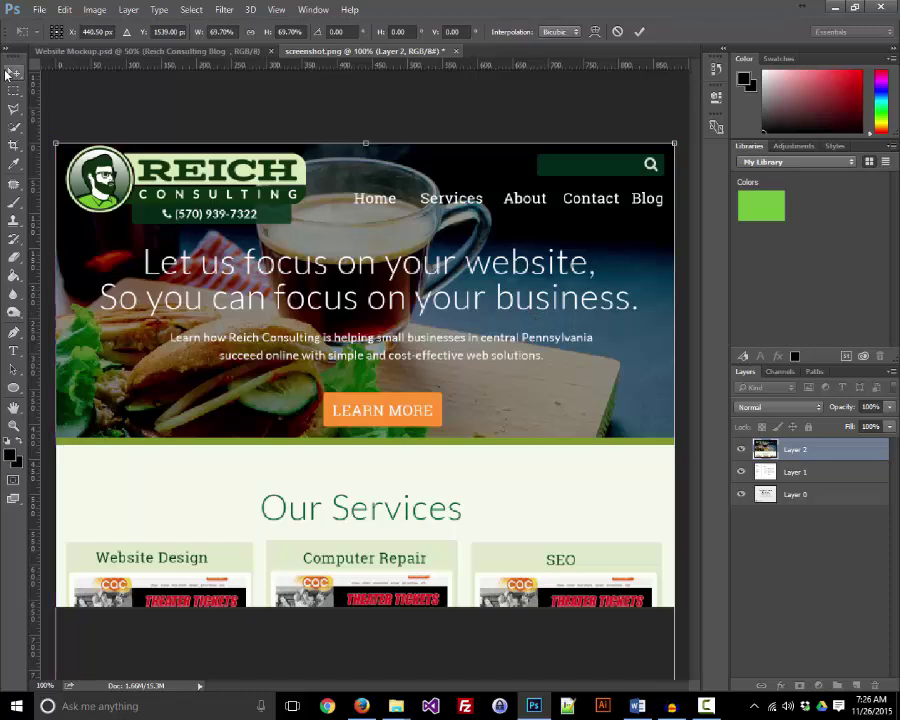
{"action": "left_click", "coordinate": [13, 72]}
{"action": "left_click", "coordinate": [376, 265]}
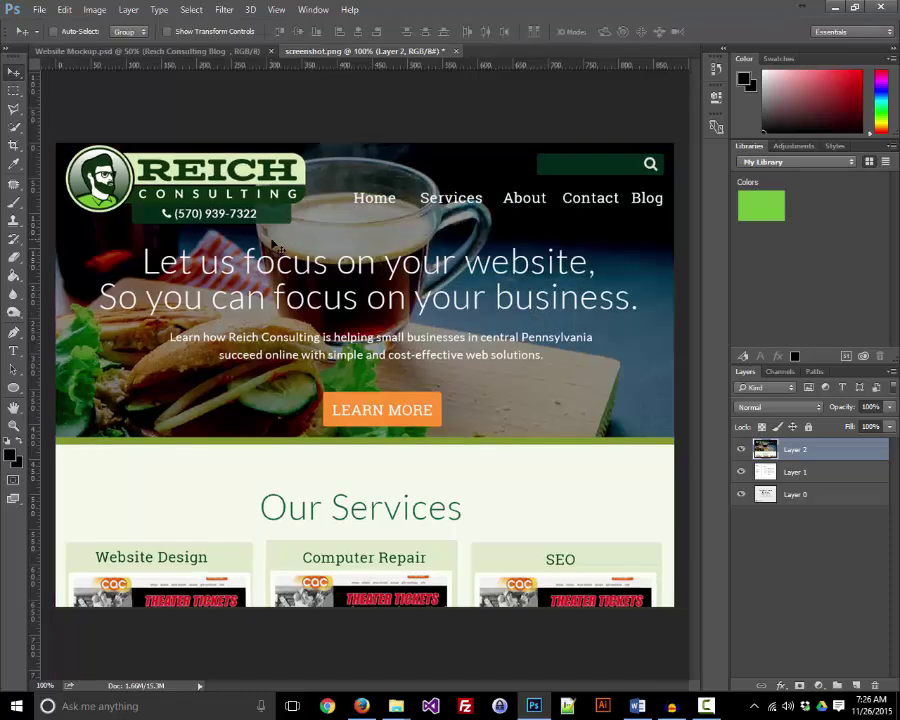
Step: Quick Export the image as a PNG named 'screenshot' into the reich-consulting-2 folder
{"action": "left_click", "coordinate": [39, 10]}
{"action": "mouse_move", "coordinate": [150, 212]}
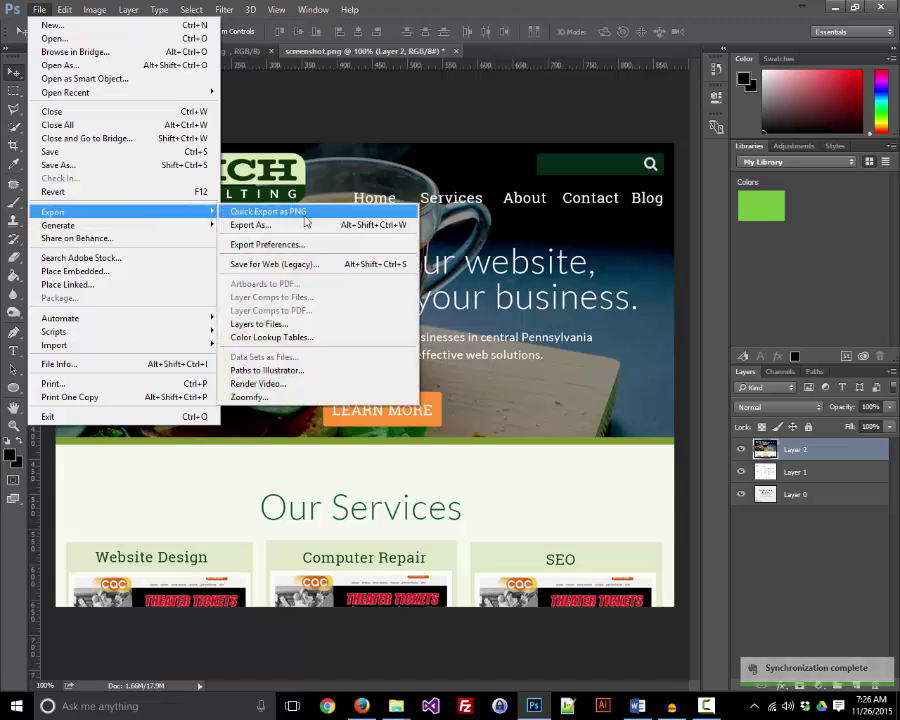
{"action": "left_click", "coordinate": [302, 214]}
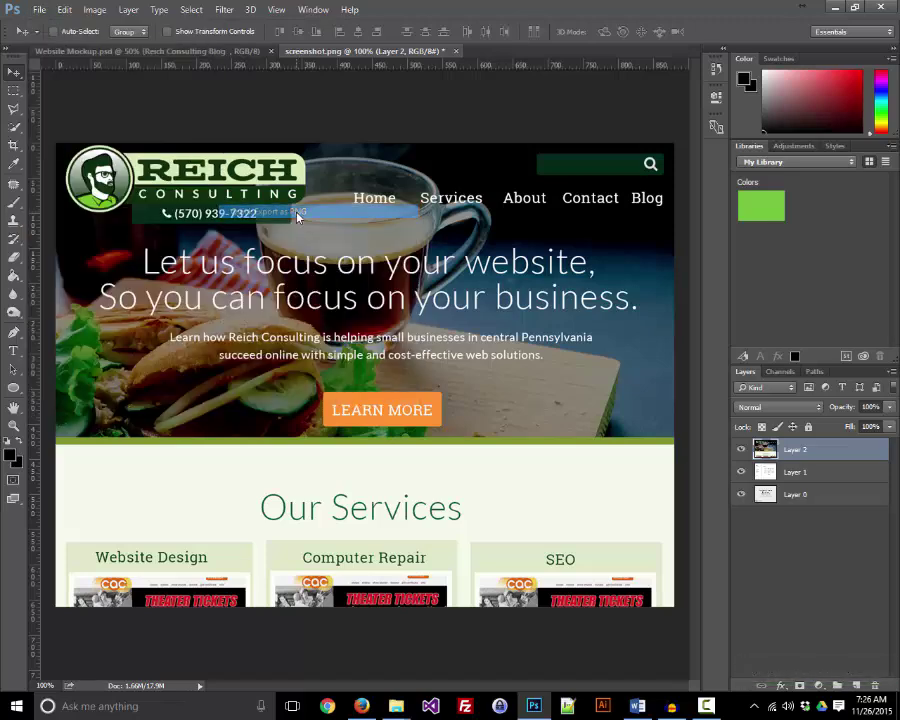
{"action": "left_click", "coordinate": [318, 243]}
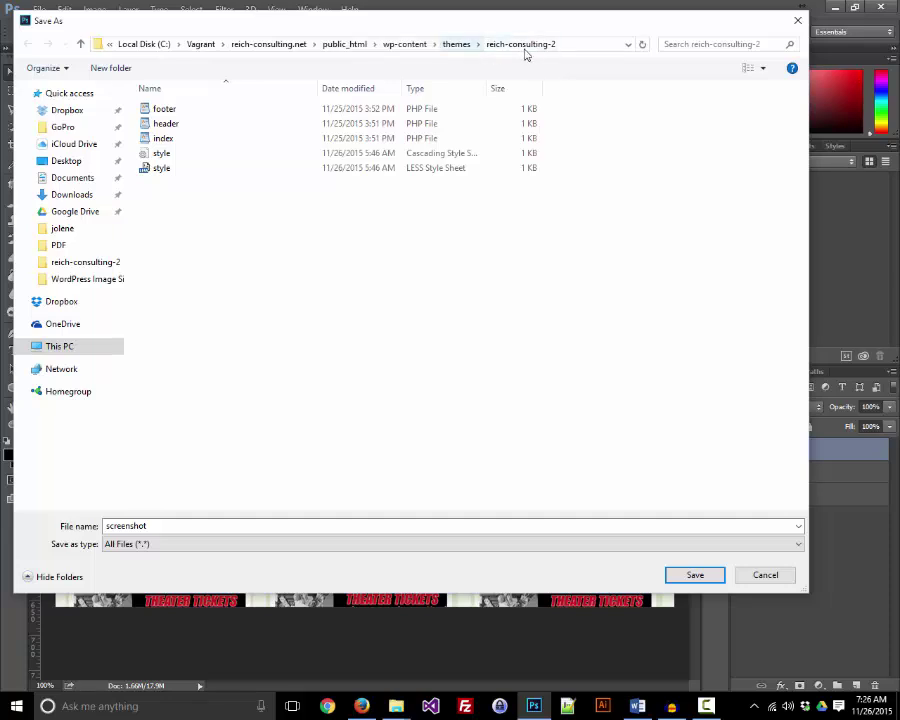
{"action": "double_click", "coordinate": [303, 526]}
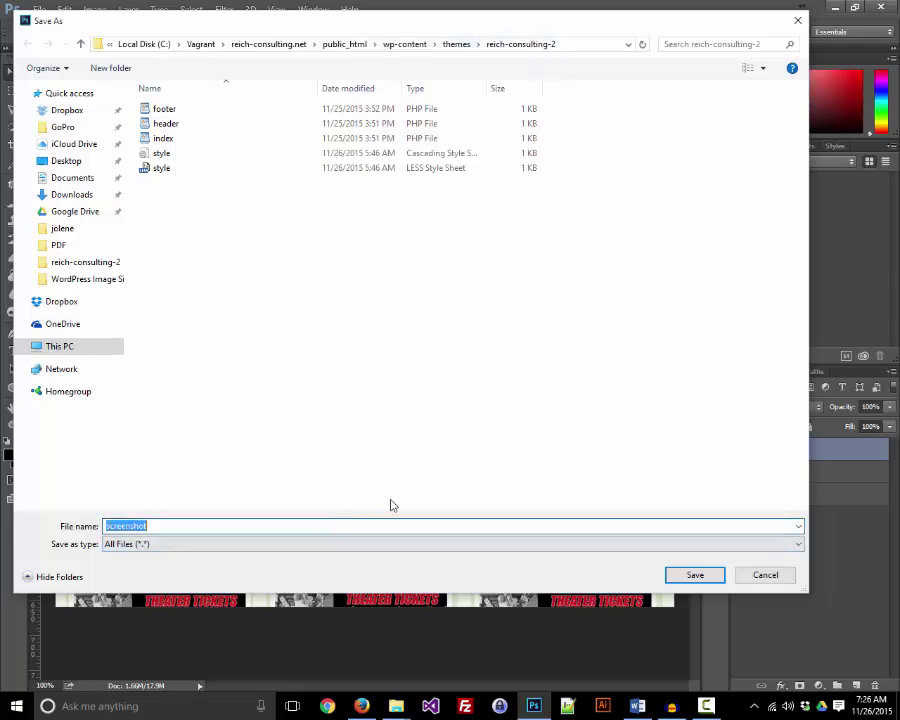
{"action": "key", "text": "BackSpace"}
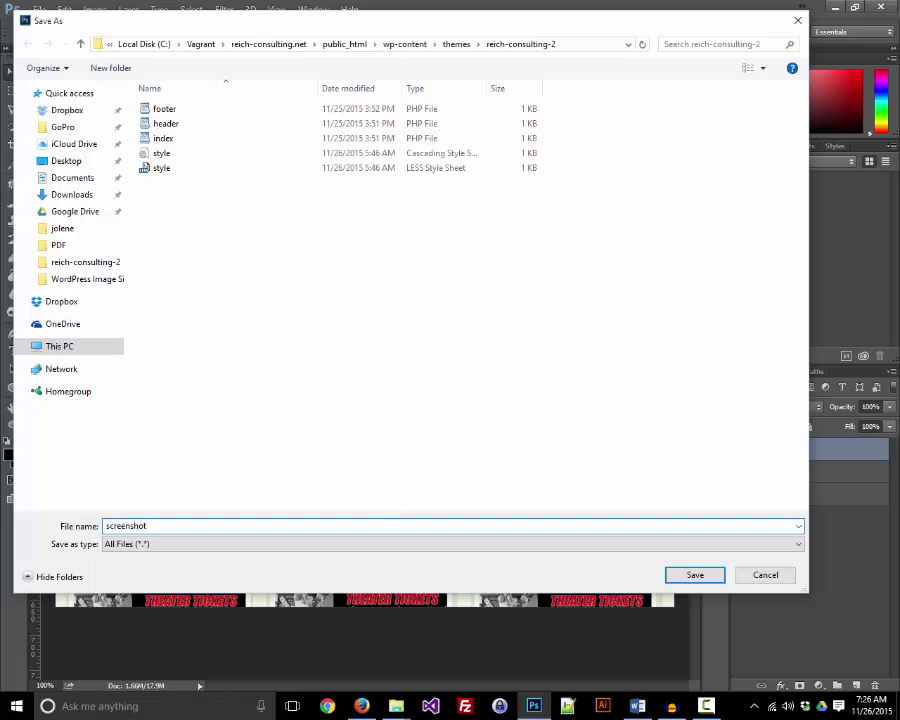
{"action": "type", "text": "screenshot"}
{"action": "left_click", "coordinate": [697, 575]}
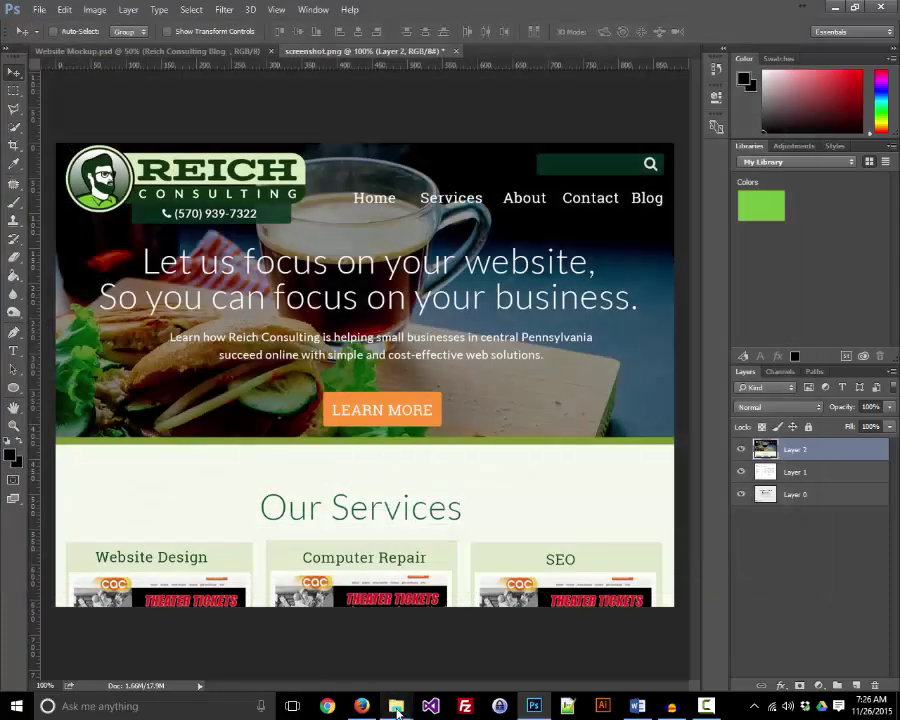
Step: Verify the 600 KB screenshot PNG in reich-consulting-2, then return to the browser
{"action": "mouse_move", "coordinate": [397, 710]}
{"action": "left_click", "coordinate": [500, 630]}
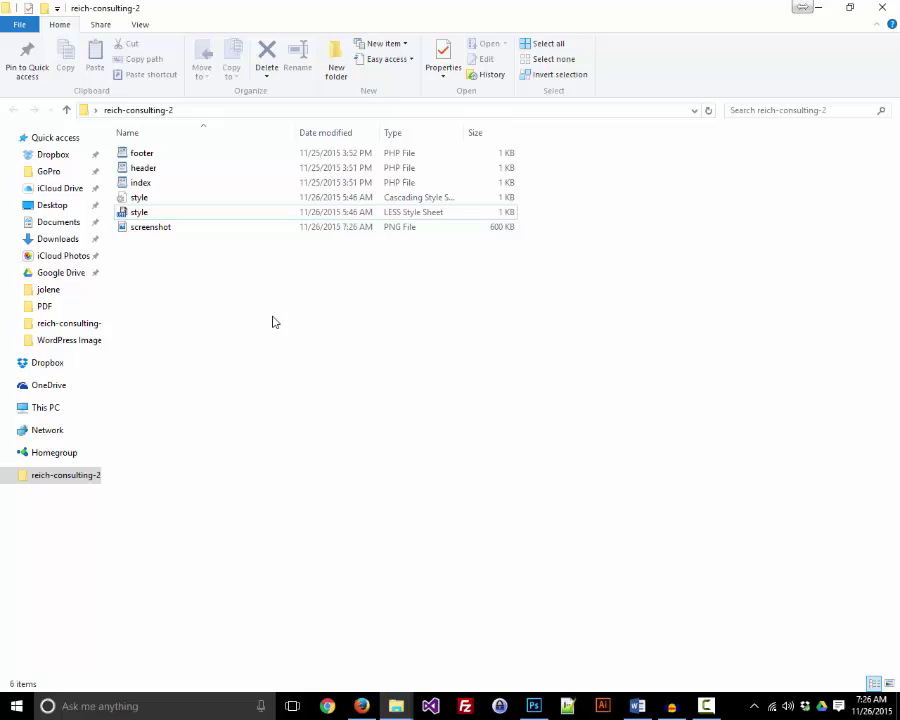
{"action": "left_click", "coordinate": [165, 229]}
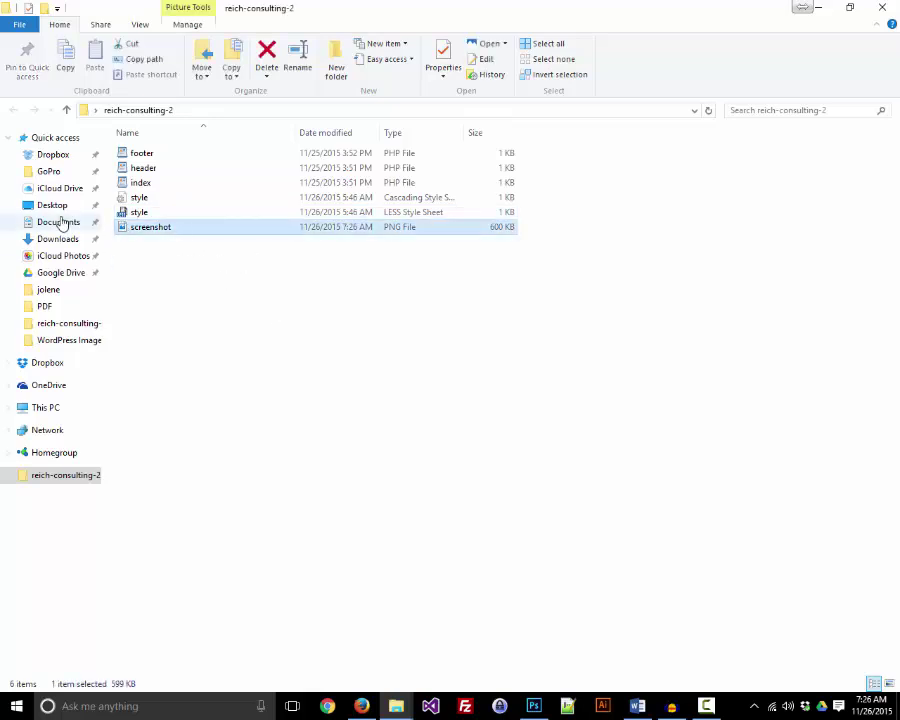
{"action": "left_click", "coordinate": [362, 706]}
{"action": "mouse_move", "coordinate": [92, 70]}
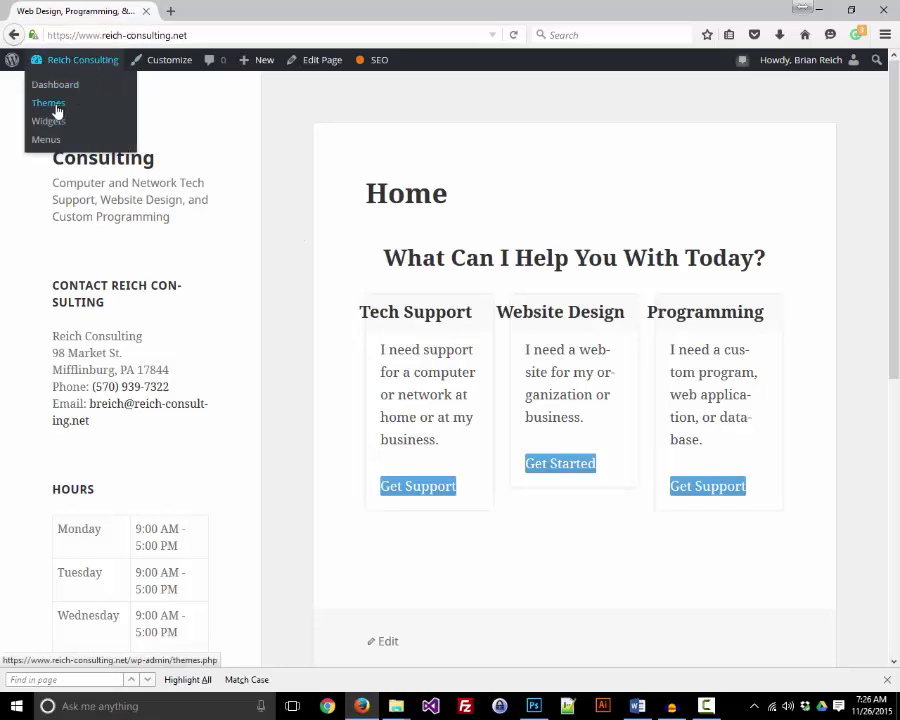
Step: Go to Themes from the admin bar and check Reich Consulting 2.0's new mockup thumbnail
{"action": "left_click", "coordinate": [57, 111]}
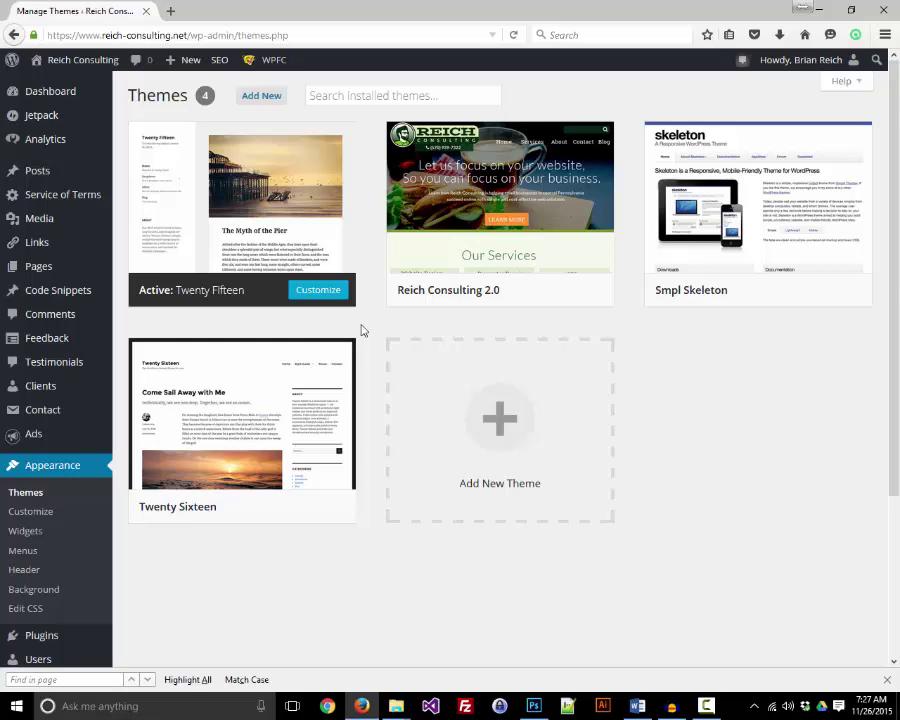
{"action": "mouse_move", "coordinate": [442, 241]}
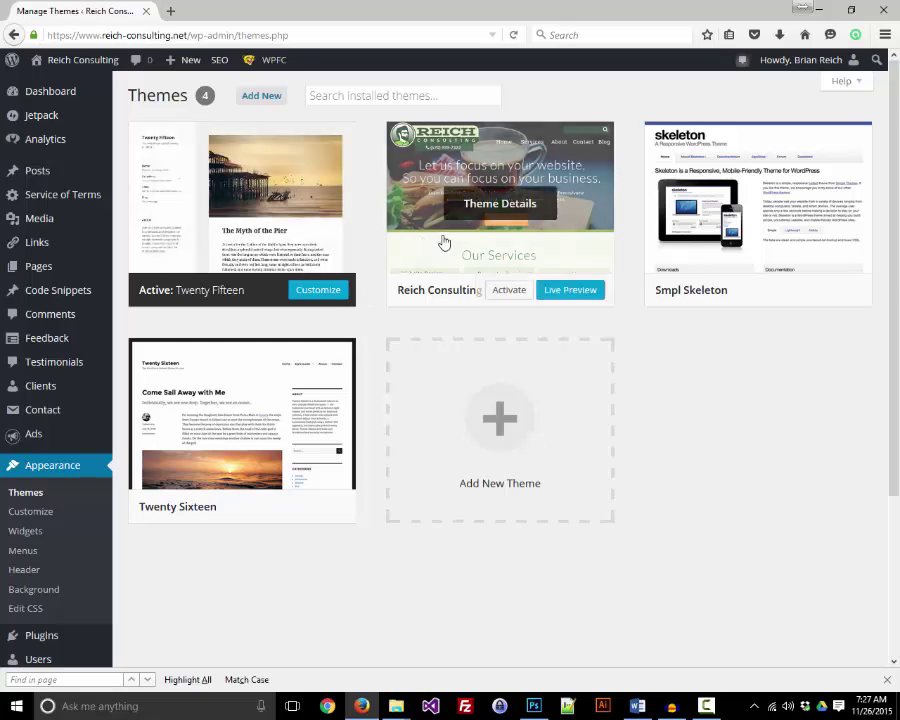
{"action": "left_click", "coordinate": [508, 296]}
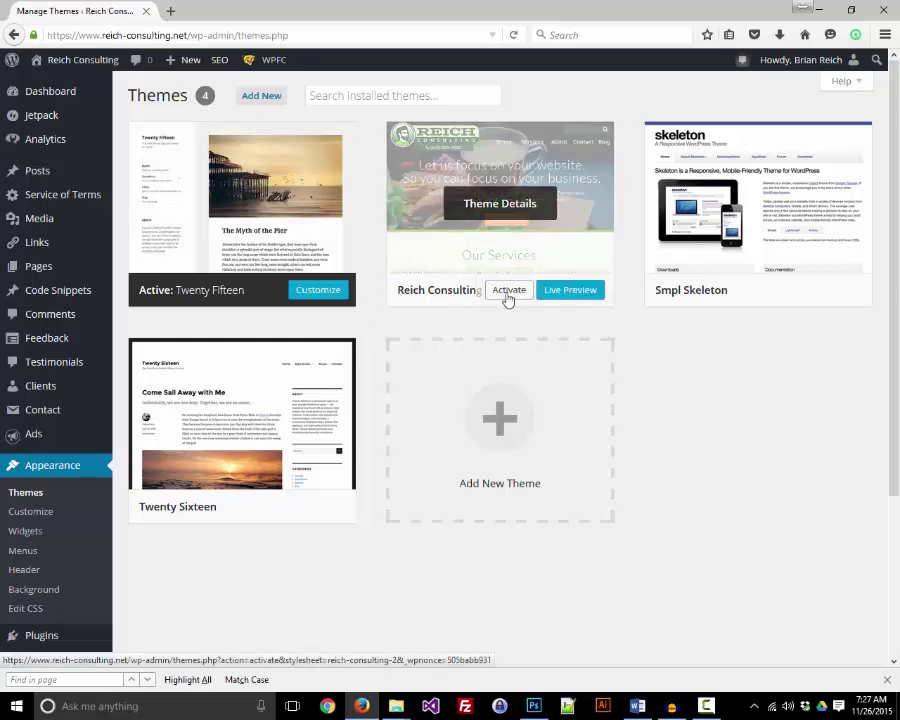